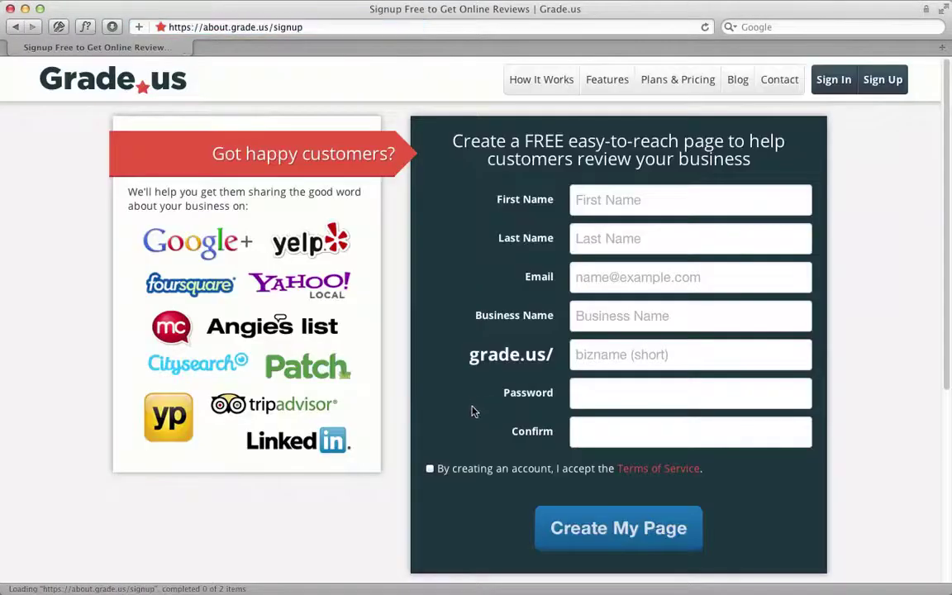
- Enter the account holder's first name, last name and e-mail address in the signup form
left_click(578, 199)
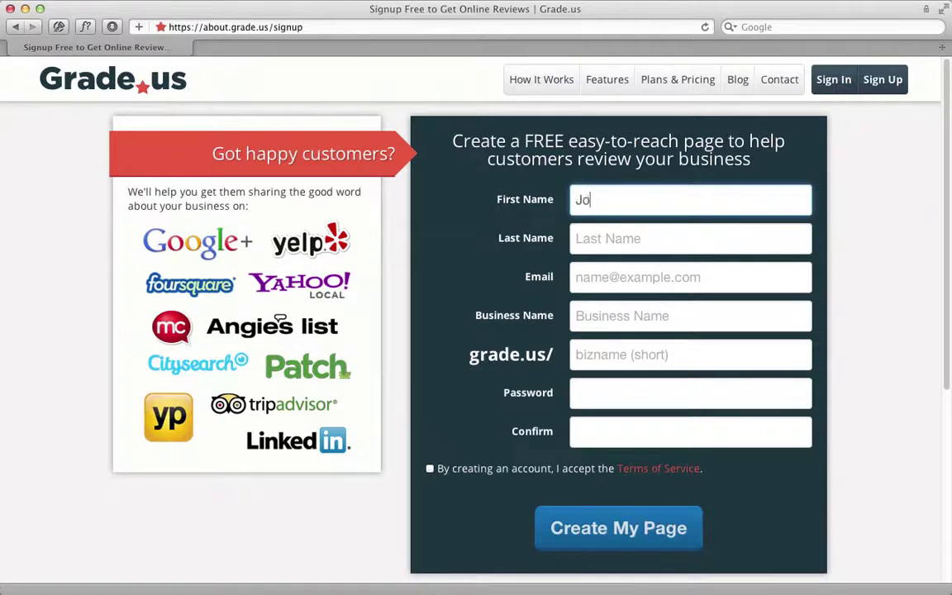
key("Tab")
key("Tab")
- Enter business name 'My Business', page address mybiz and a confirmed password, then accept the terms and create the page
key("Tab")
type("My Business")
key("Tab")
type("mybiz")
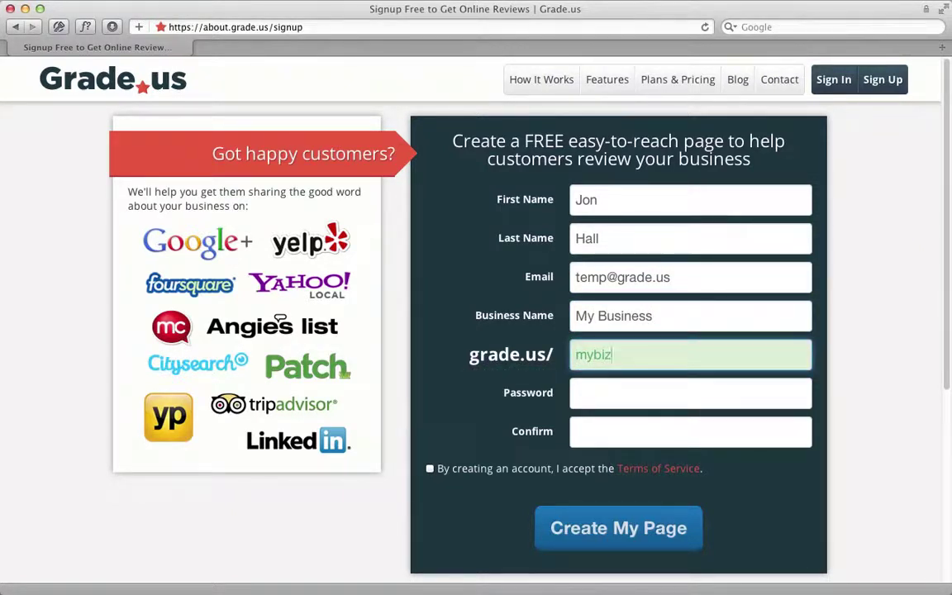
key("Tab")
type("password")
key("Tab")
type("p")
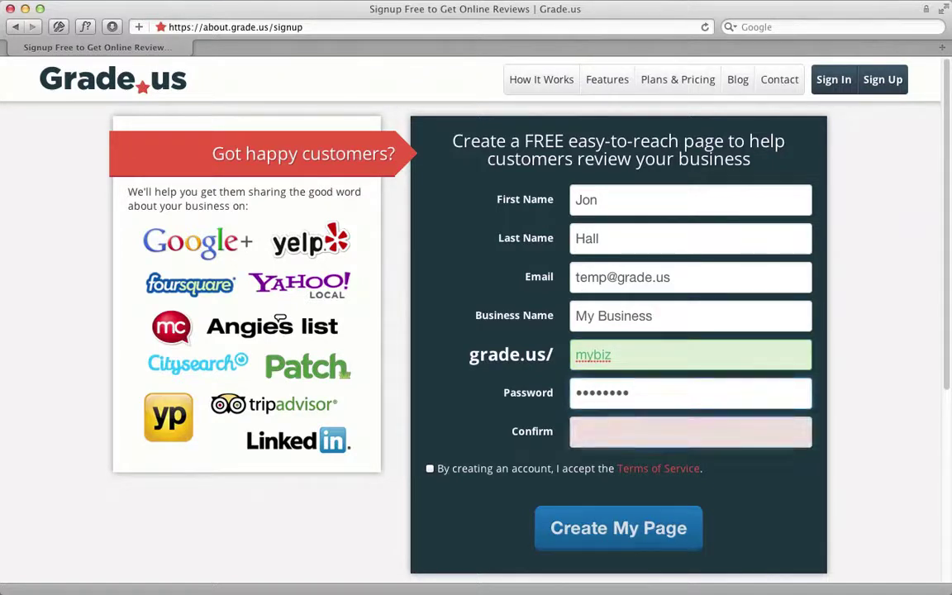
type("assword")
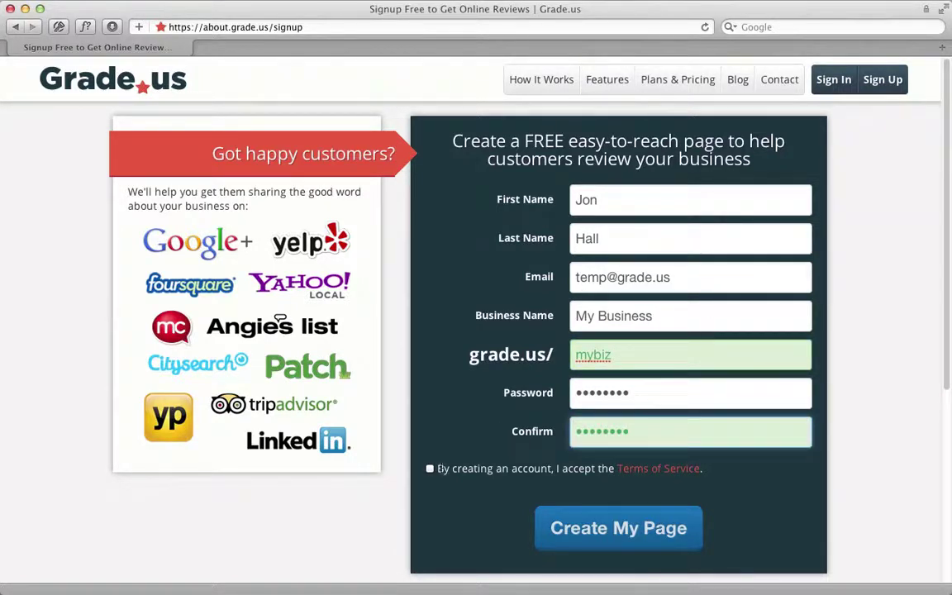
left_click(431, 468)
left_click(624, 542)
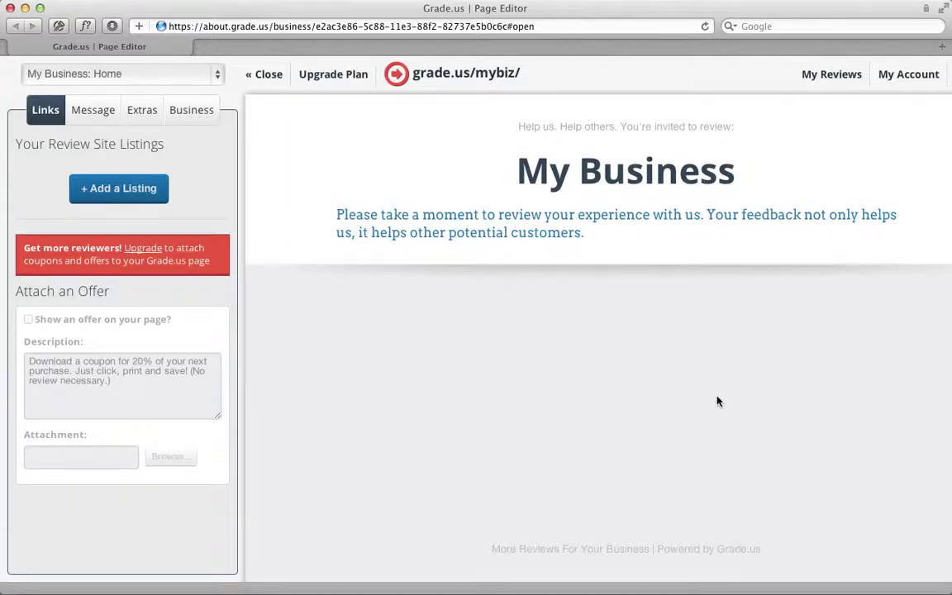
- Open the Add a Listing catalogue and browse down through its travel, Canadian, UK and custom-link categories
left_click(136, 199)
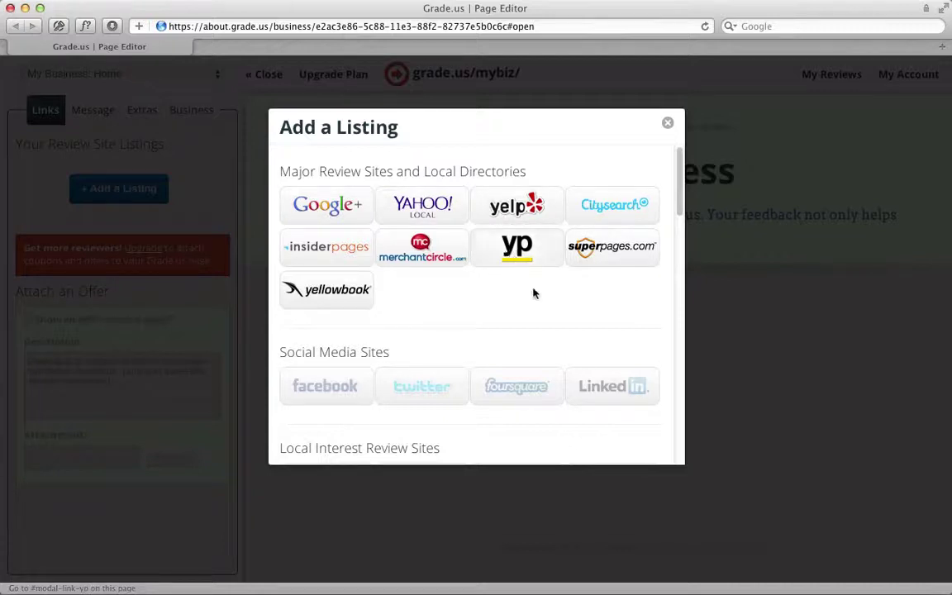
scroll(670, 336, "down", 3)
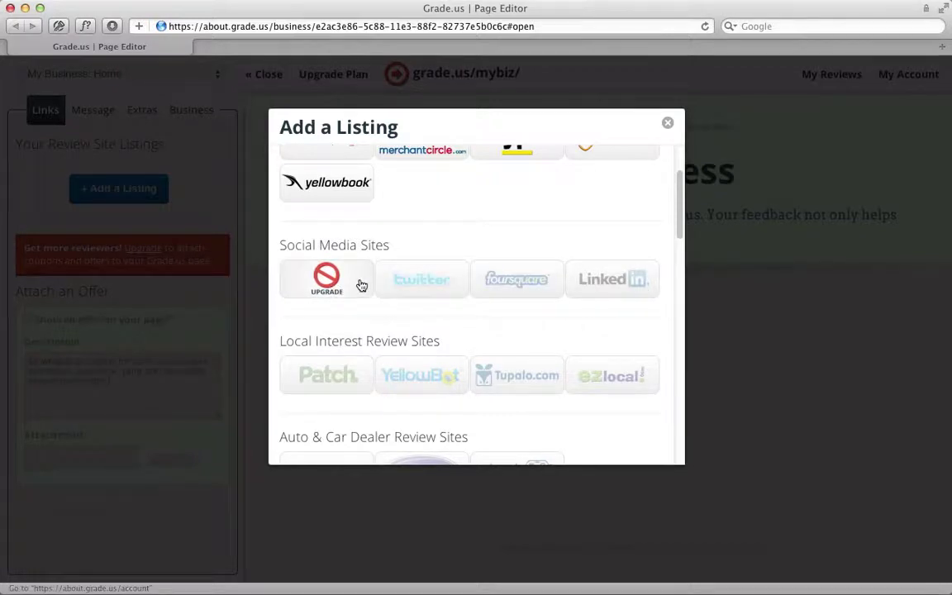
scroll(658, 354, "down", 5)
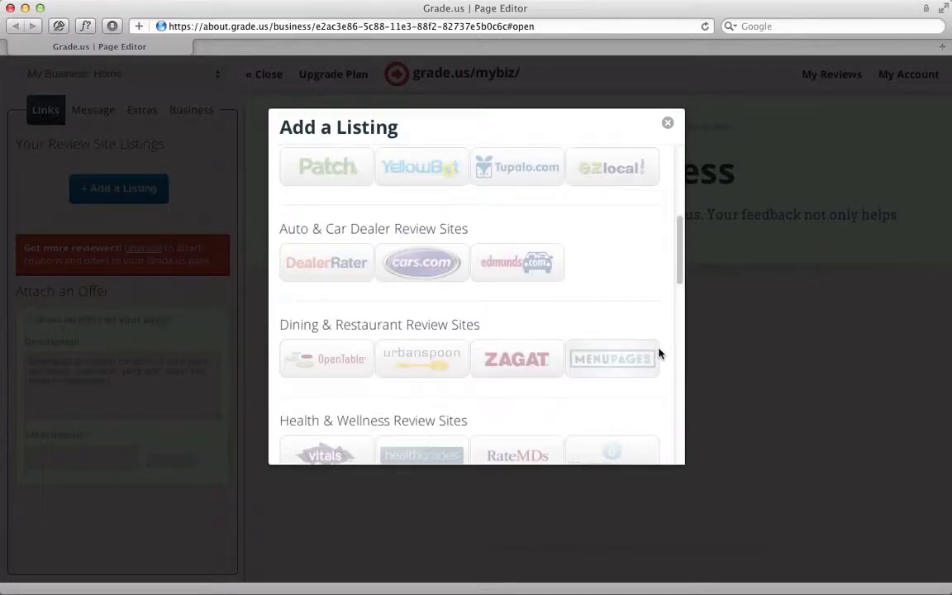
scroll(659, 354, "down", 2)
scroll(659, 352, "down", 2)
scroll(659, 350, "down", 2)
scroll(659, 350, "down", 1)
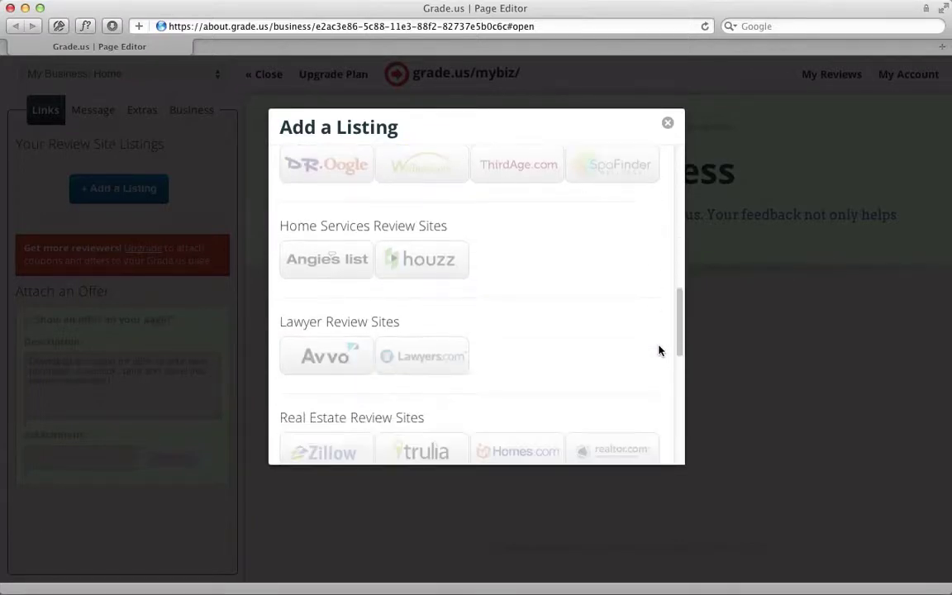
scroll(659, 351, "down", 3)
scroll(658, 350, "down", 1)
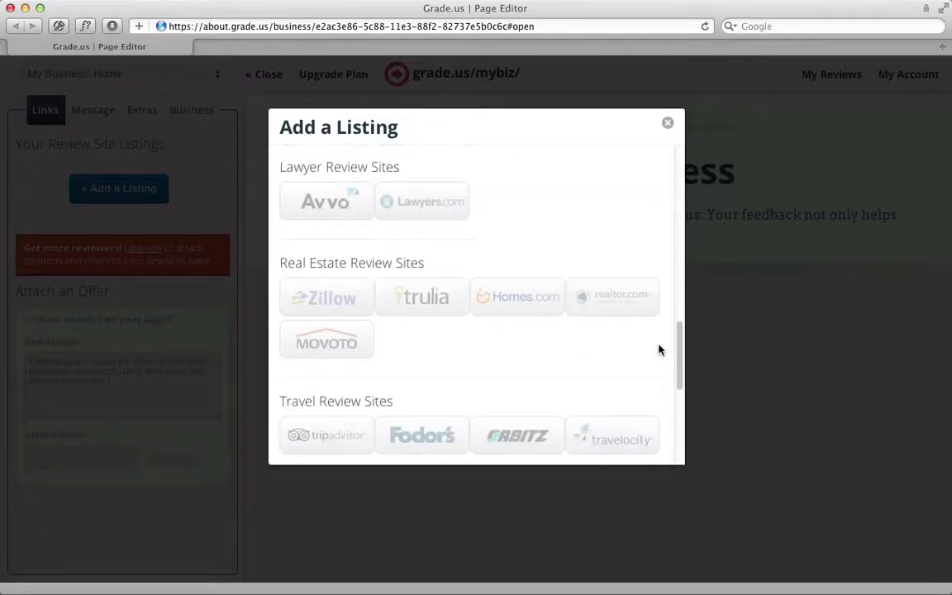
scroll(658, 350, "down", 2)
scroll(659, 351, "down", 1)
scroll(659, 350, "down", 1)
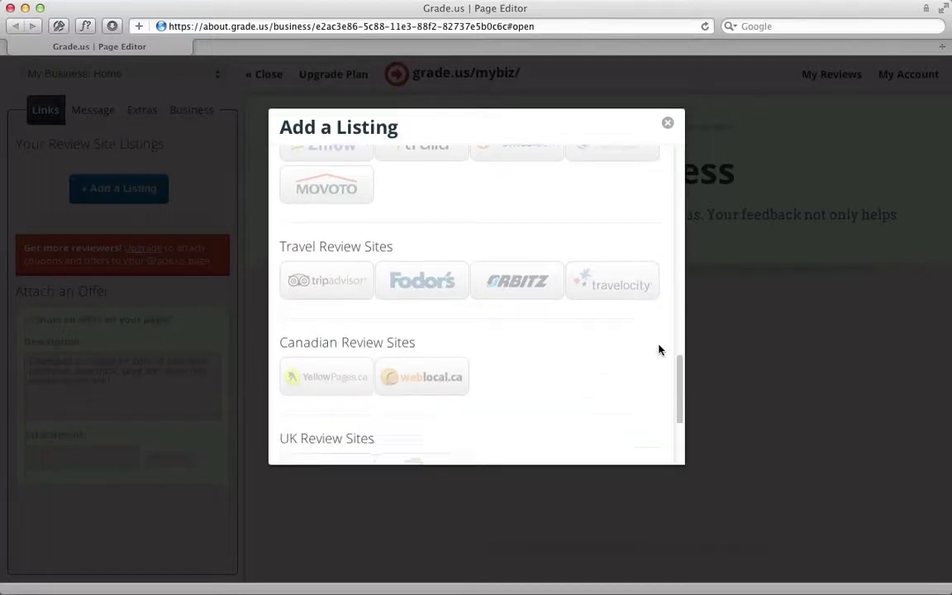
scroll(659, 351, "down", 1)
scroll(659, 348, "down", 1)
scroll(659, 349, "down", 2)
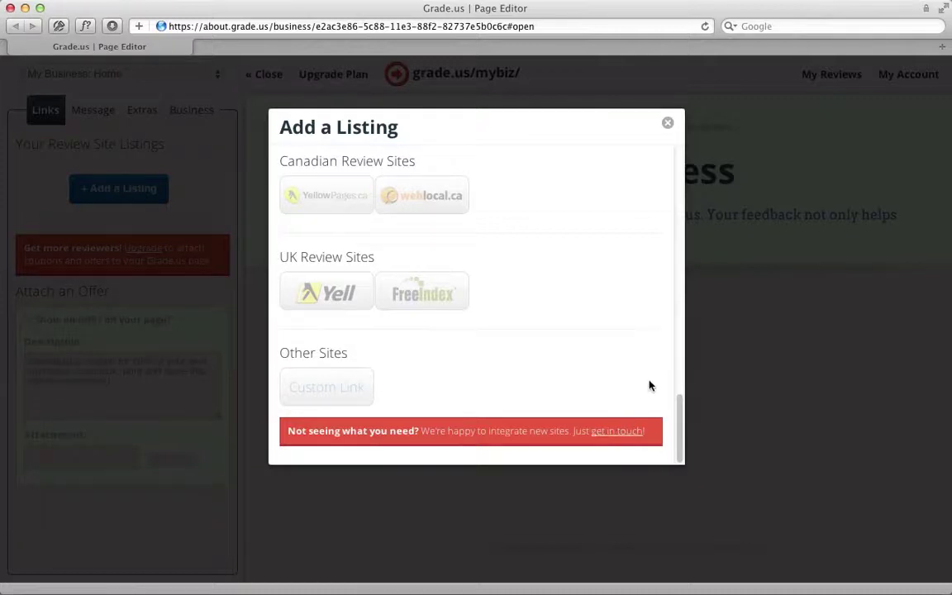
- Scroll the catalogue back up to the major review sites
scroll(650, 384, "up", 5)
scroll(654, 380, "up", 5)
scroll(654, 378, "up", 5)
scroll(655, 379, "up", 5)
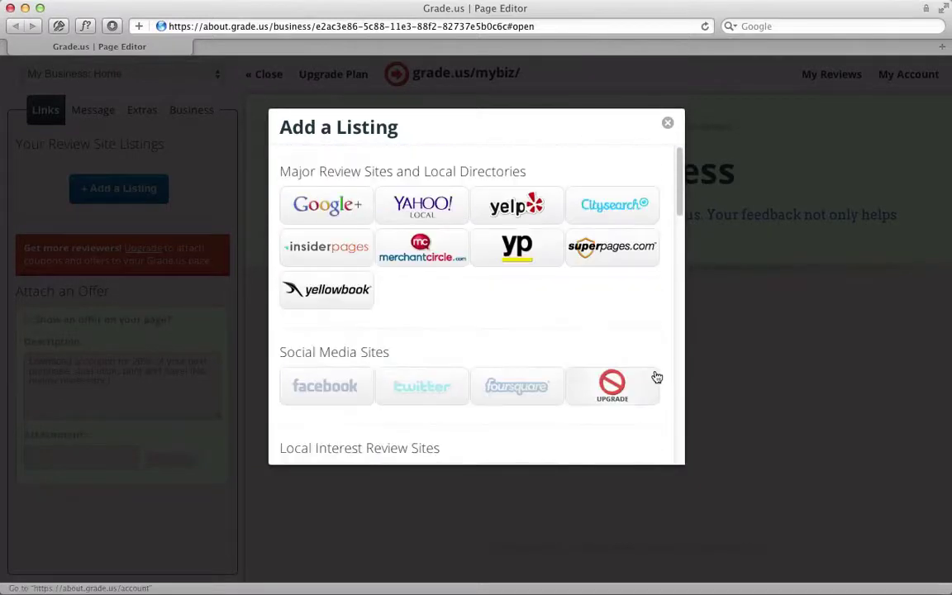
- Add the florist's Google+ page URL as a listing and preview its customer review instructions
left_click(331, 214)
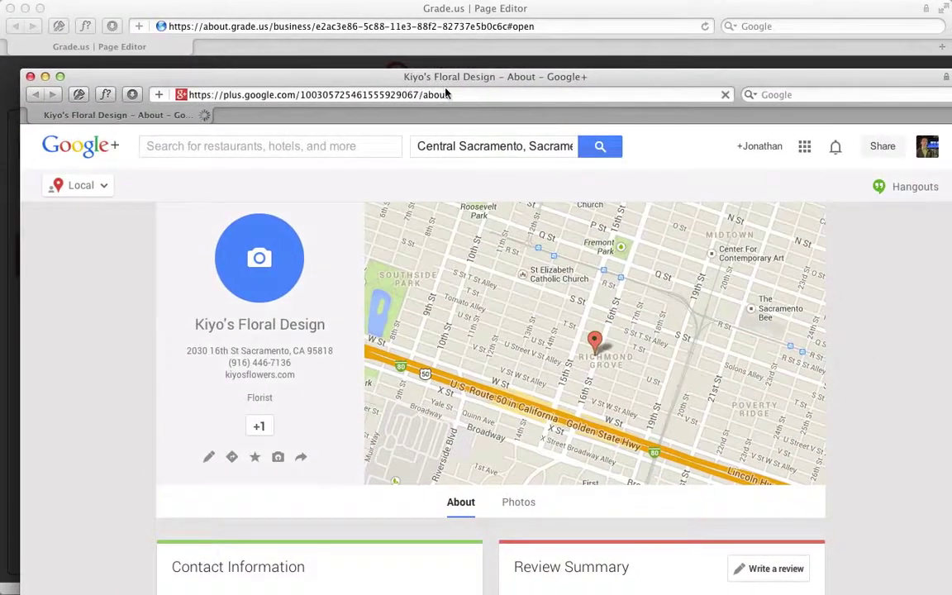
left_click_drag(448, 94, 142, 98)
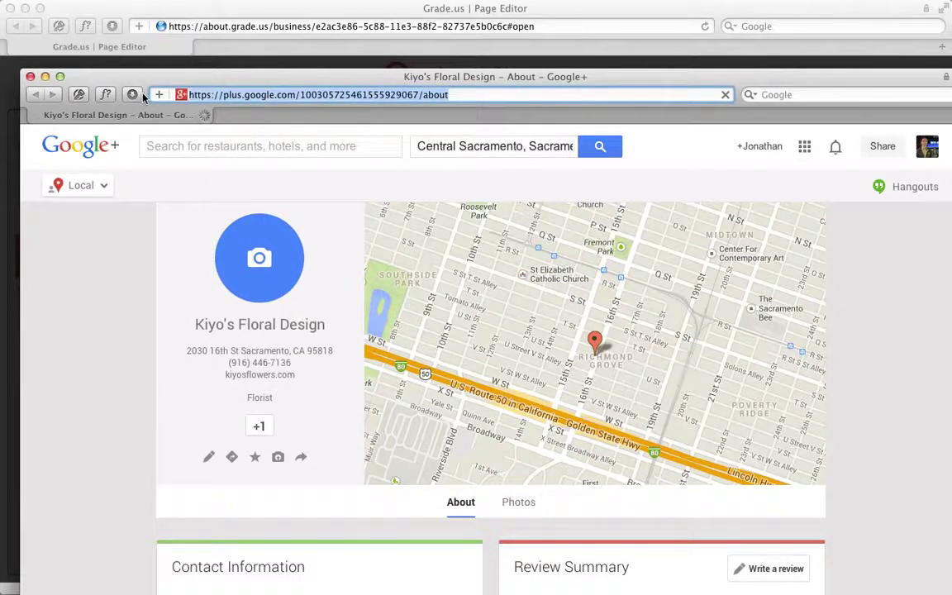
left_click(30, 76)
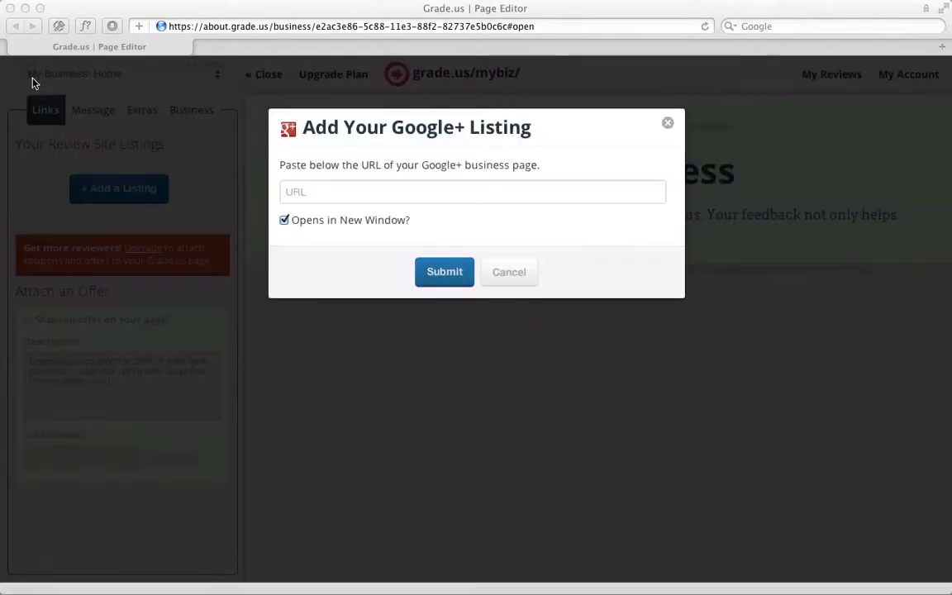
left_click(312, 193)
key("ctrl+v")
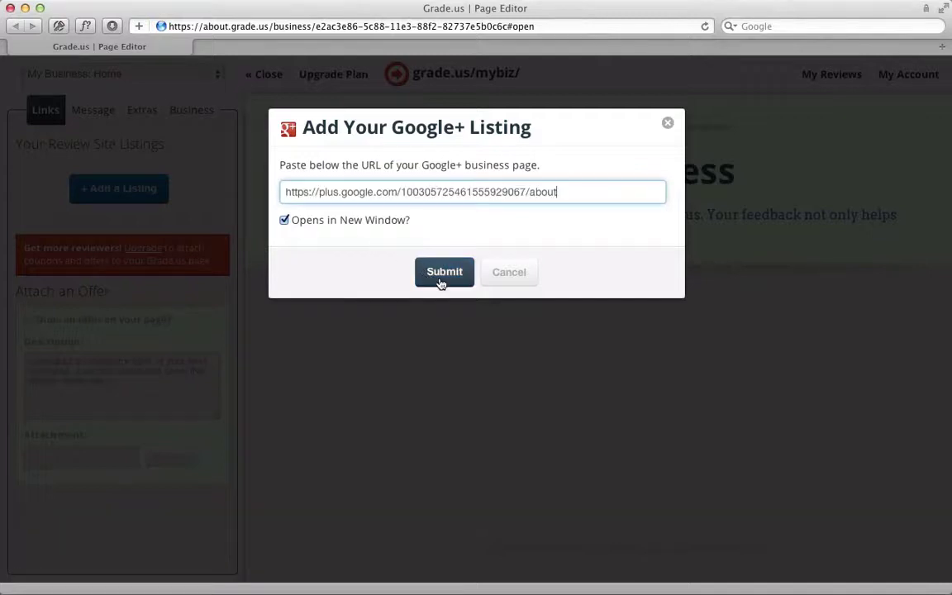
left_click(452, 278)
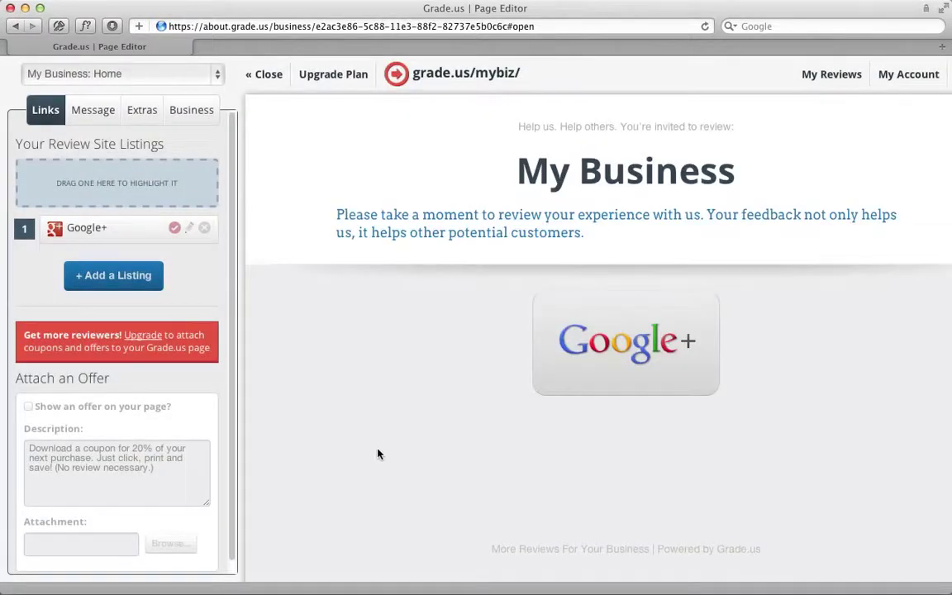
left_click(674, 380)
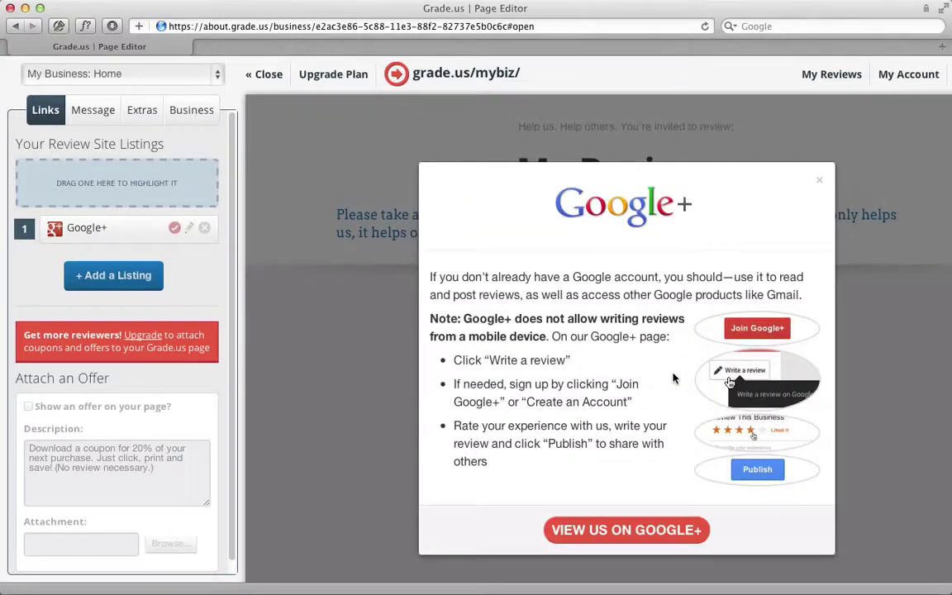
left_click(346, 371)
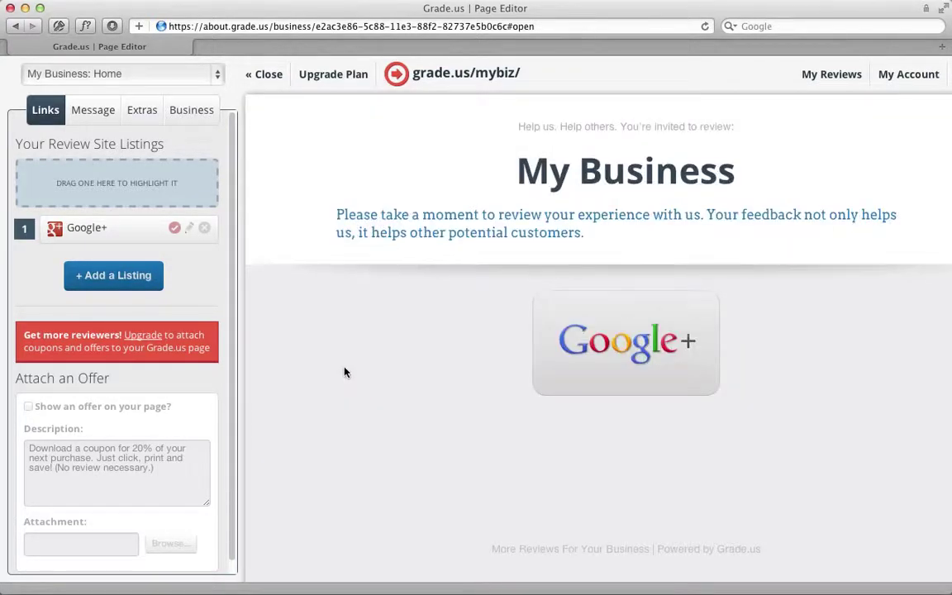
left_click(644, 384)
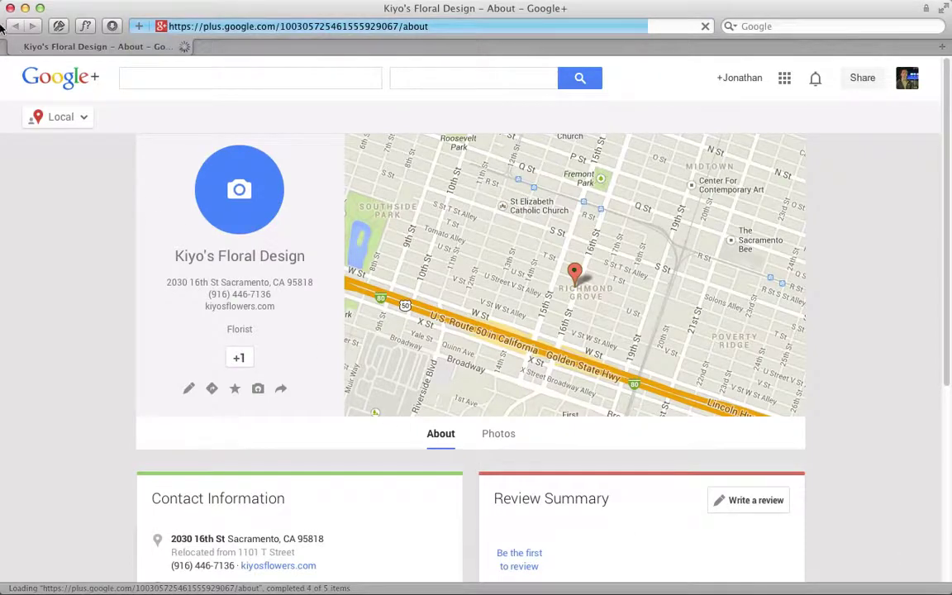
left_click(10, 8)
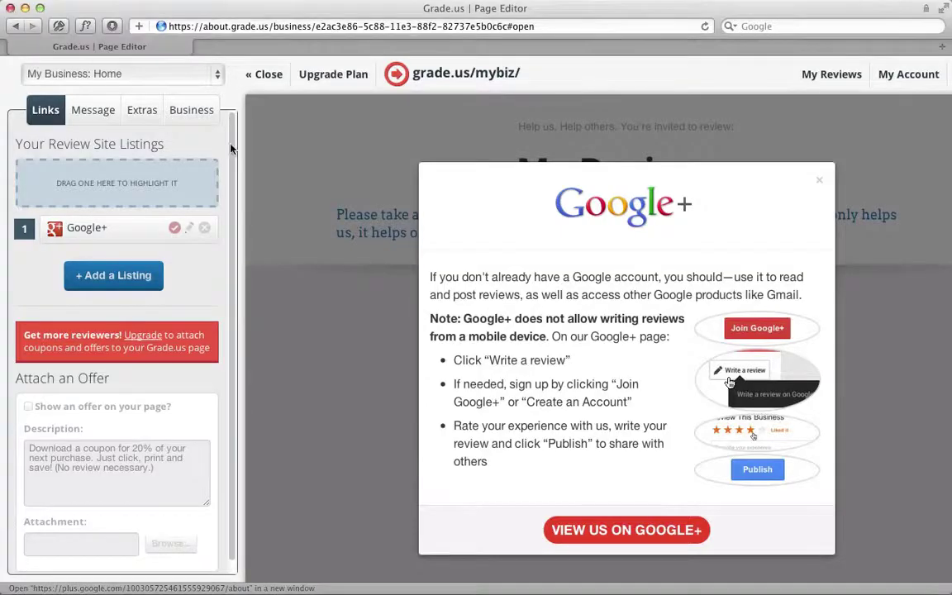
left_click(371, 328)
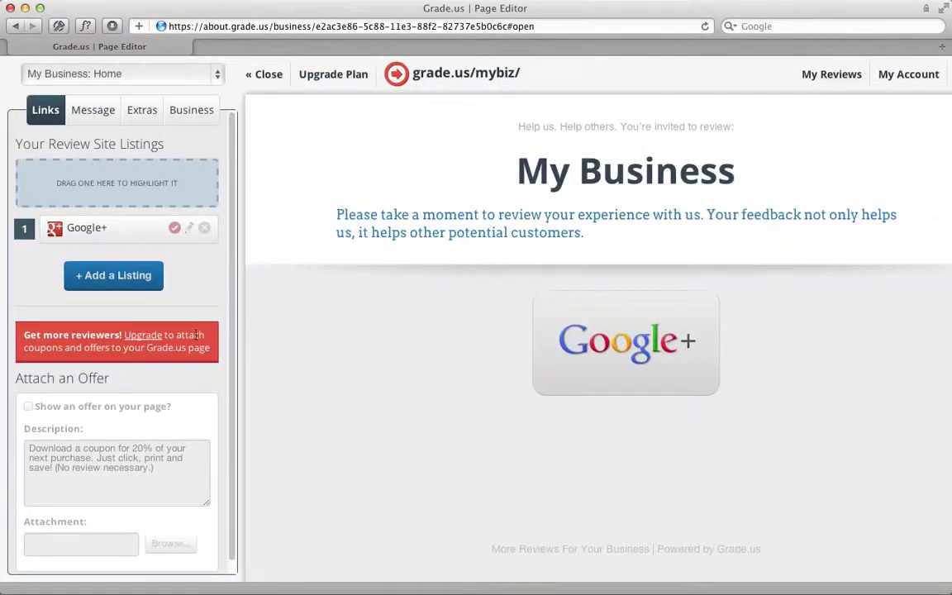
- Add a Yelp listing from its pasted business page URL as the second review site
left_click(125, 277)
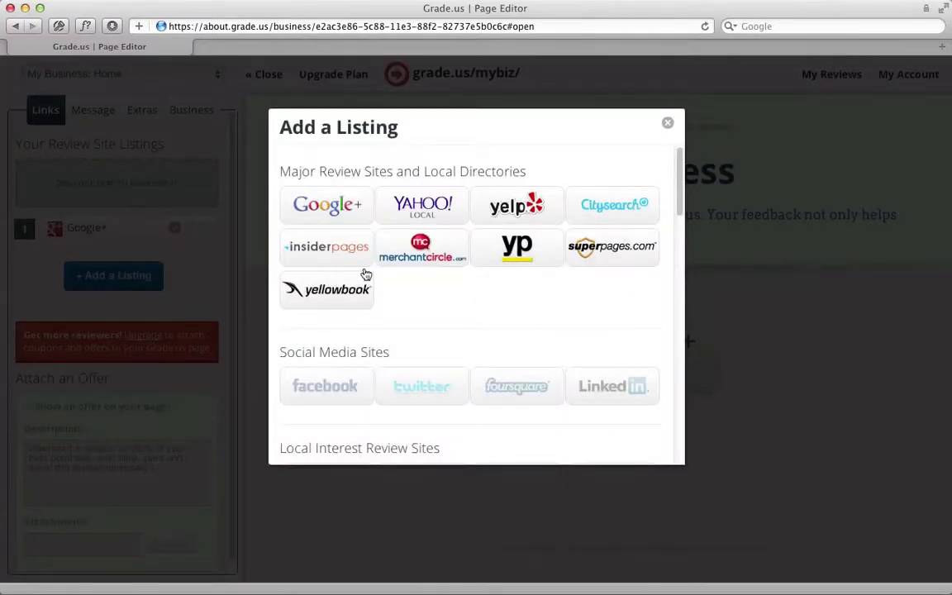
left_click(541, 213)
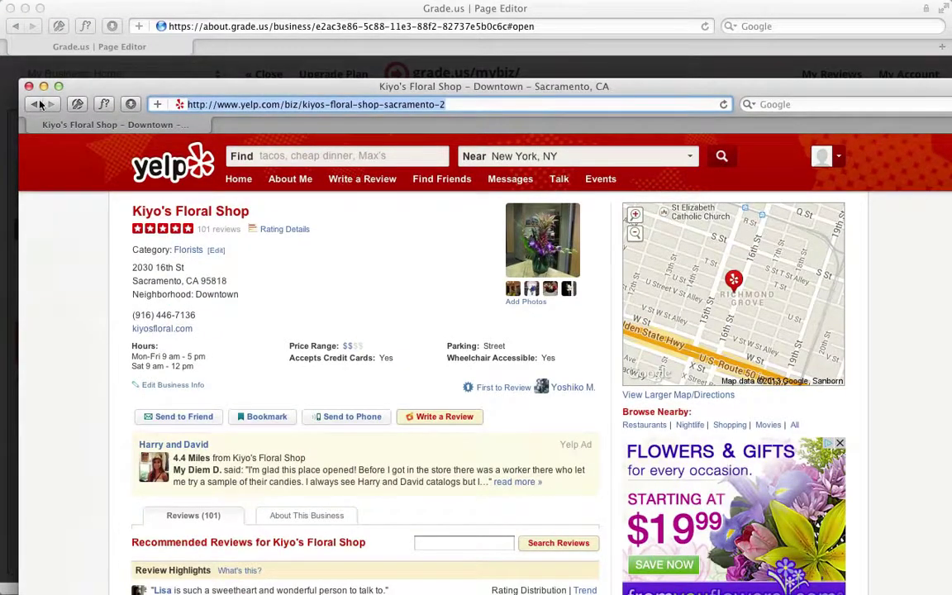
left_click(28, 86)
left_click(310, 192)
key("super+v")
left_click(442, 279)
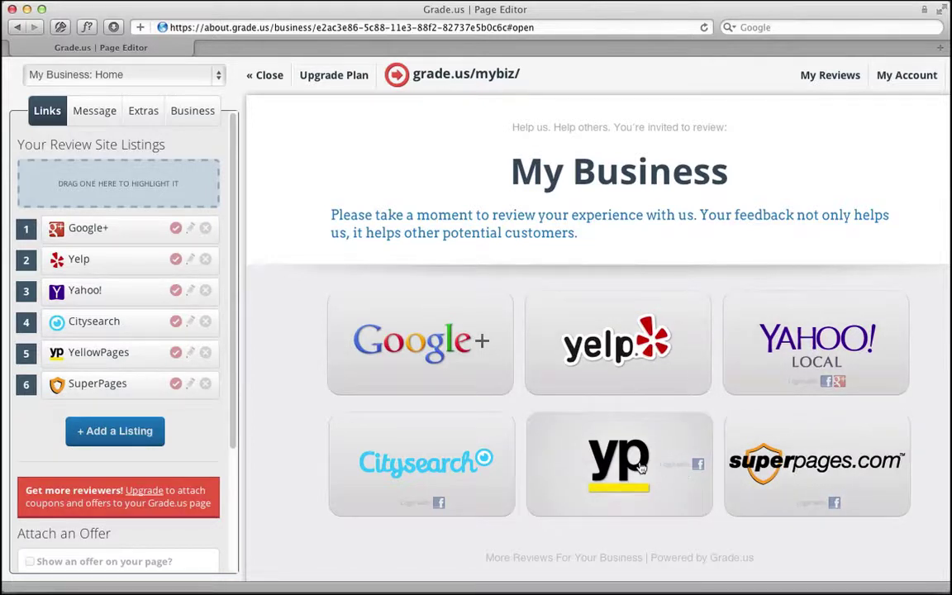
left_click(433, 354)
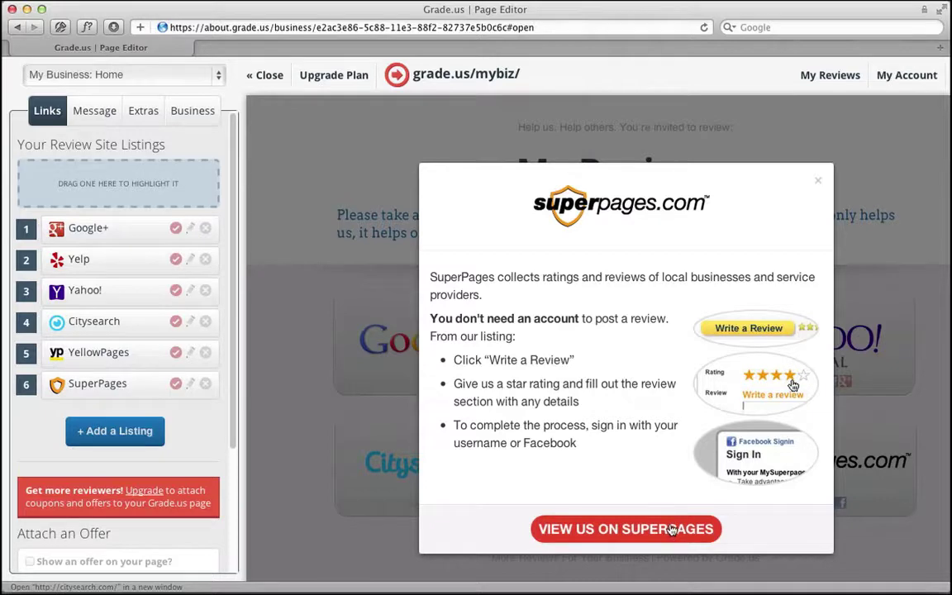
left_click(393, 499)
left_click(425, 471)
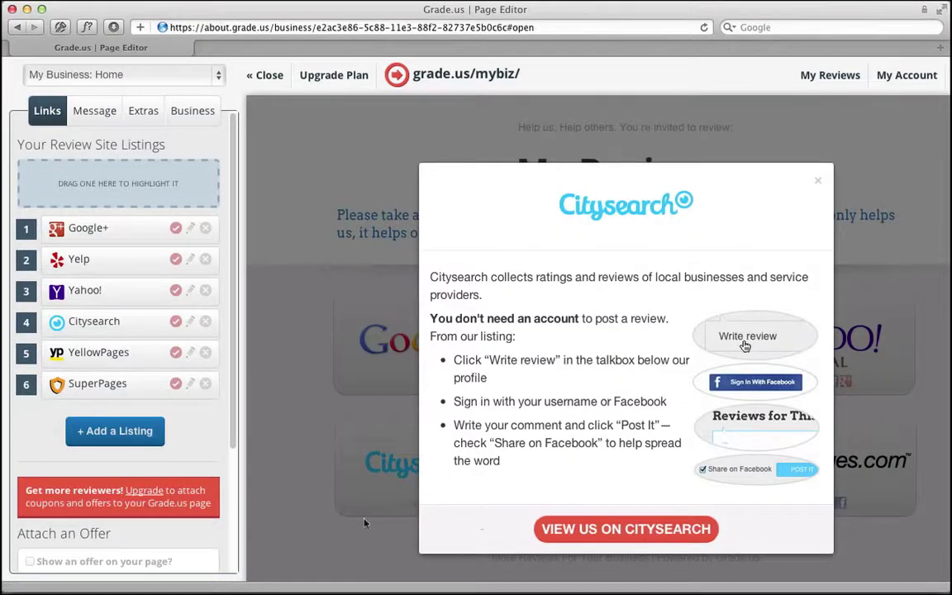
left_click(277, 487)
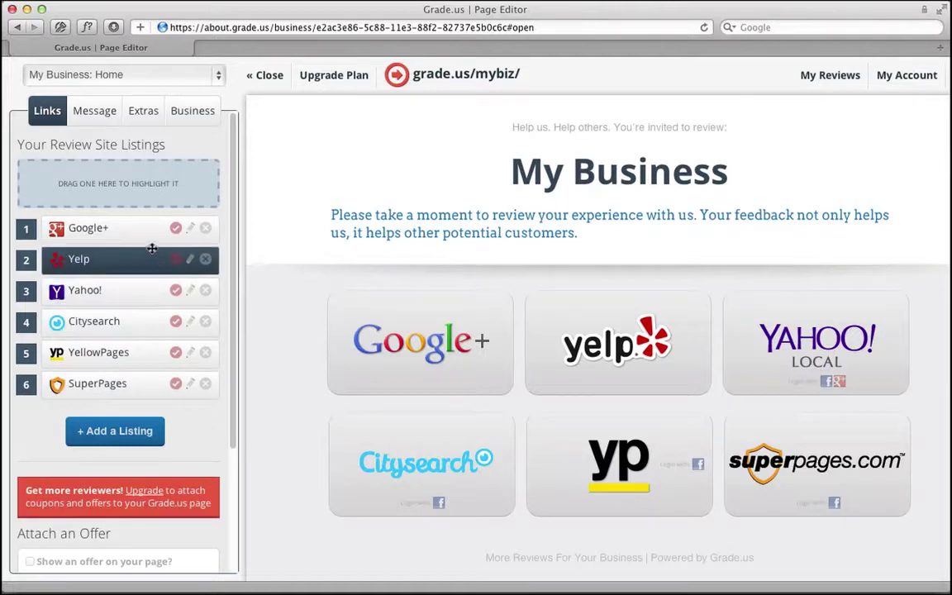
- Take Google+ out of the featured slot, move YellowPages up to third, and toggle the SuperPages listing
left_click_drag(148, 238, 149, 194)
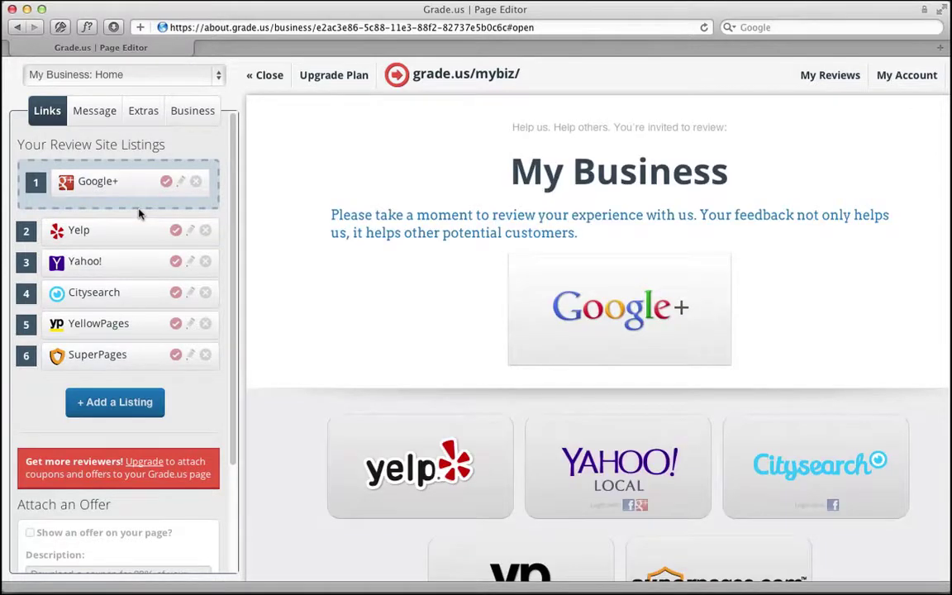
left_click_drag(132, 323, 130, 260)
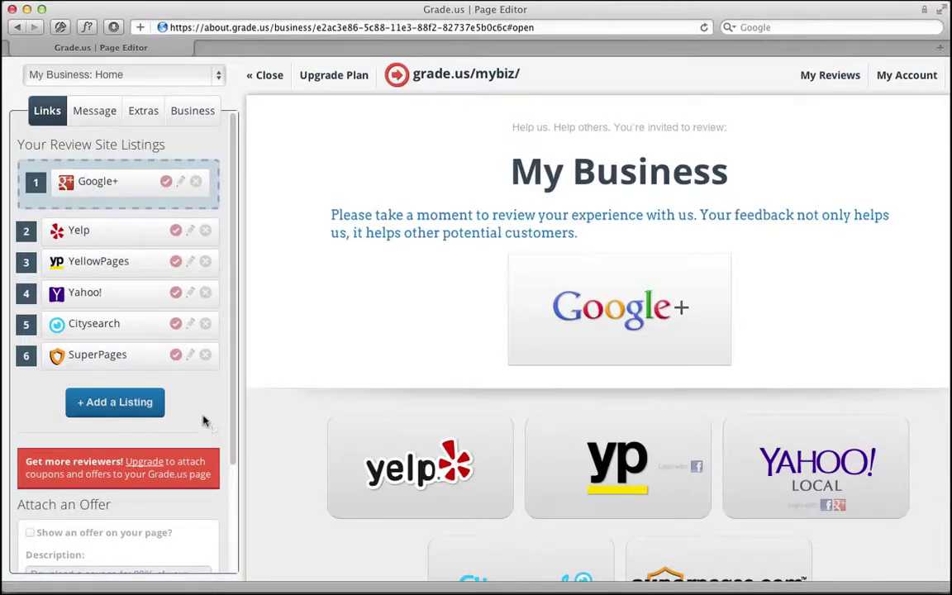
left_click(175, 356)
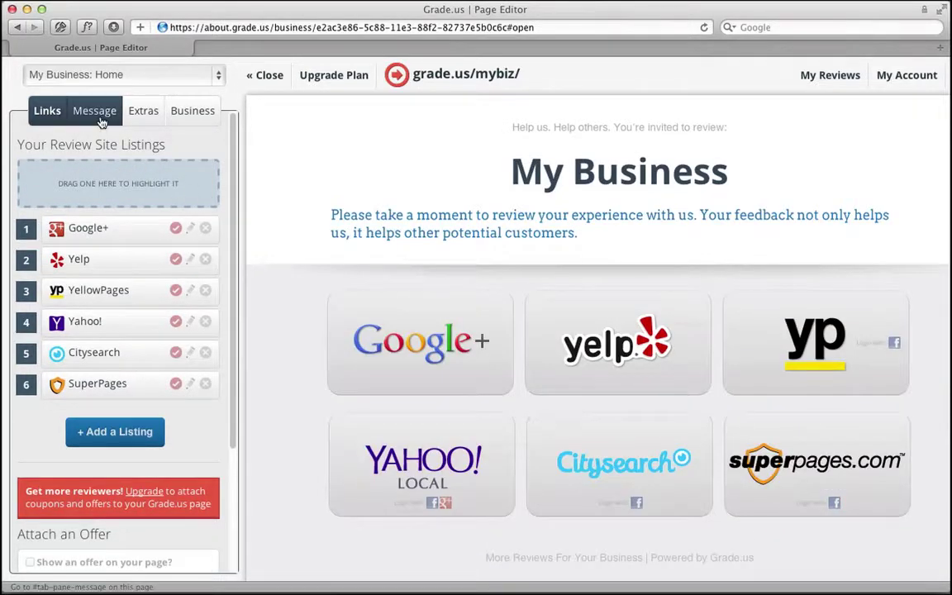
- Replace 'customers.' with 'patients. Thank you!', bold 'Thank you!', and update the message
left_click(98, 118)
double_click(185, 218)
type("patients. Th")
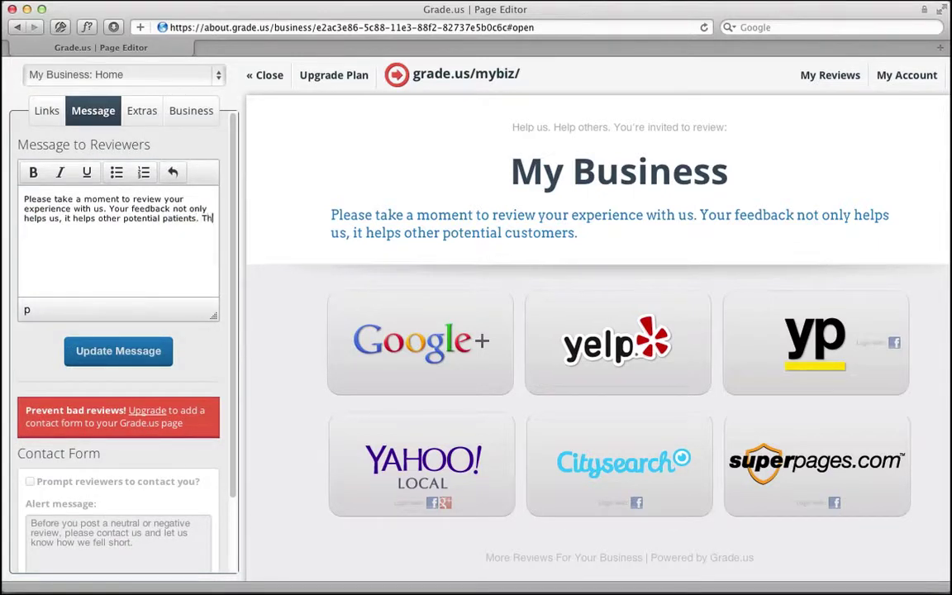
type("ank you!")
left_click_drag(24, 228, 75, 228)
left_click(33, 172)
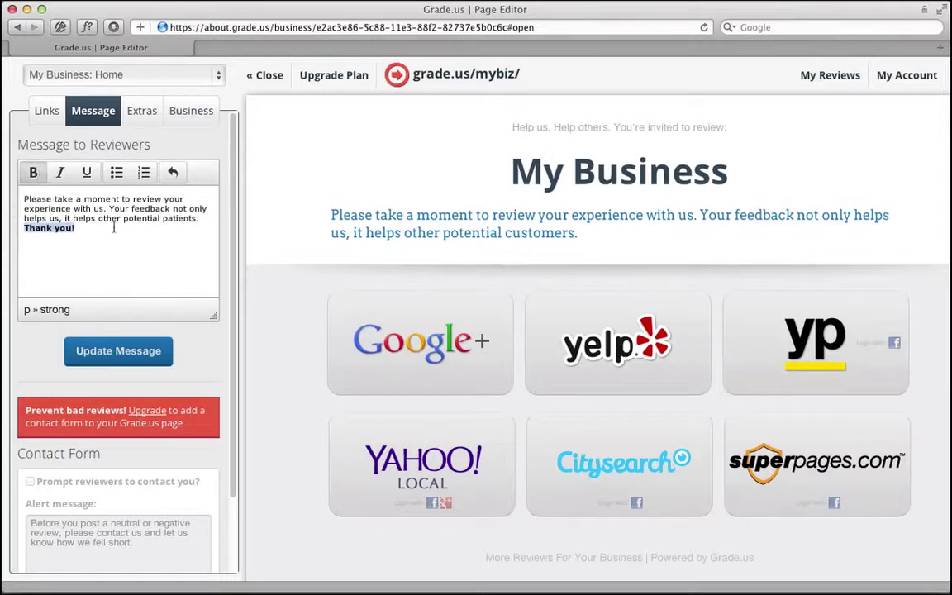
left_click(130, 351)
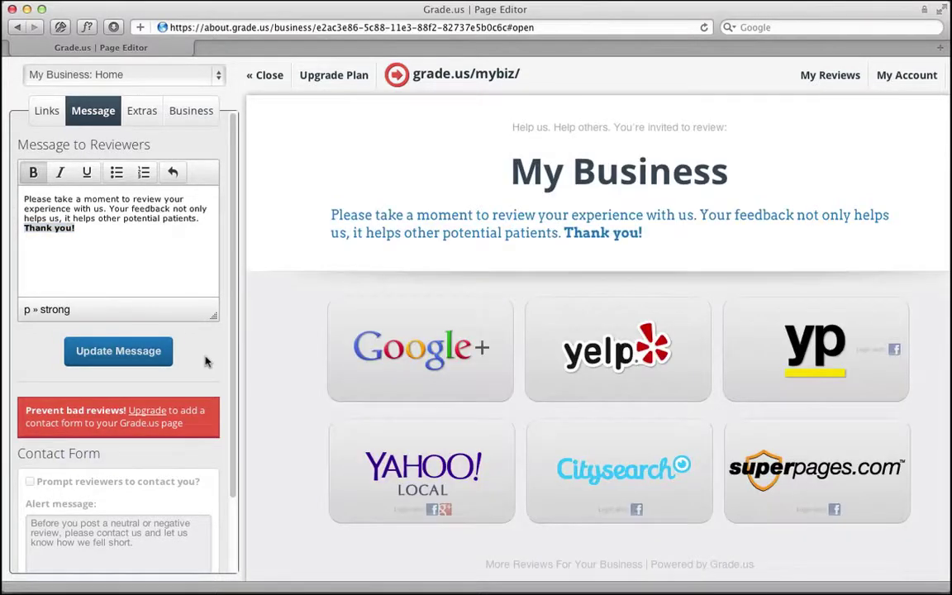
- Upload Desktop/logo.png as the logo, hide the business name, and apply the teal-and-orange colour palette
left_click(192, 111)
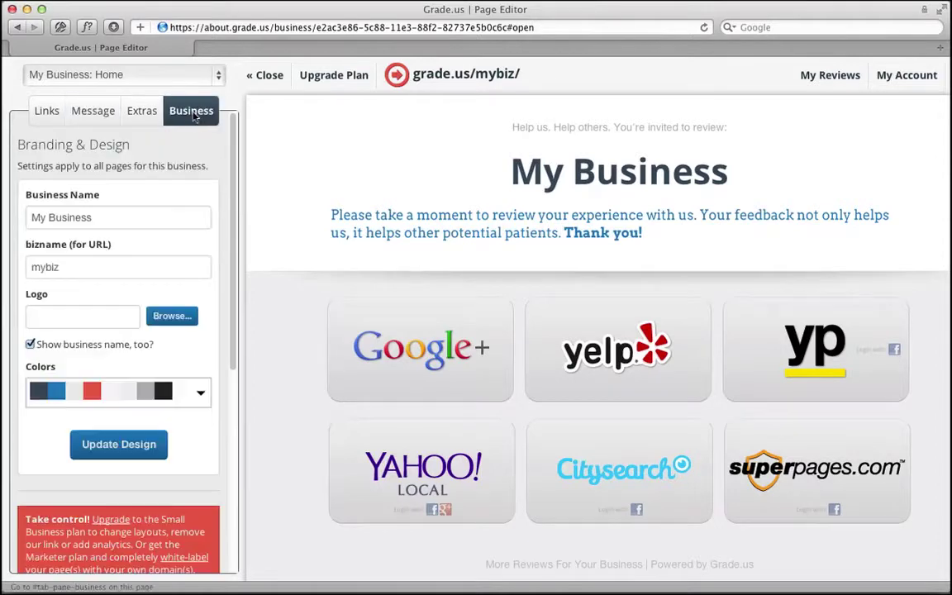
left_click(117, 314)
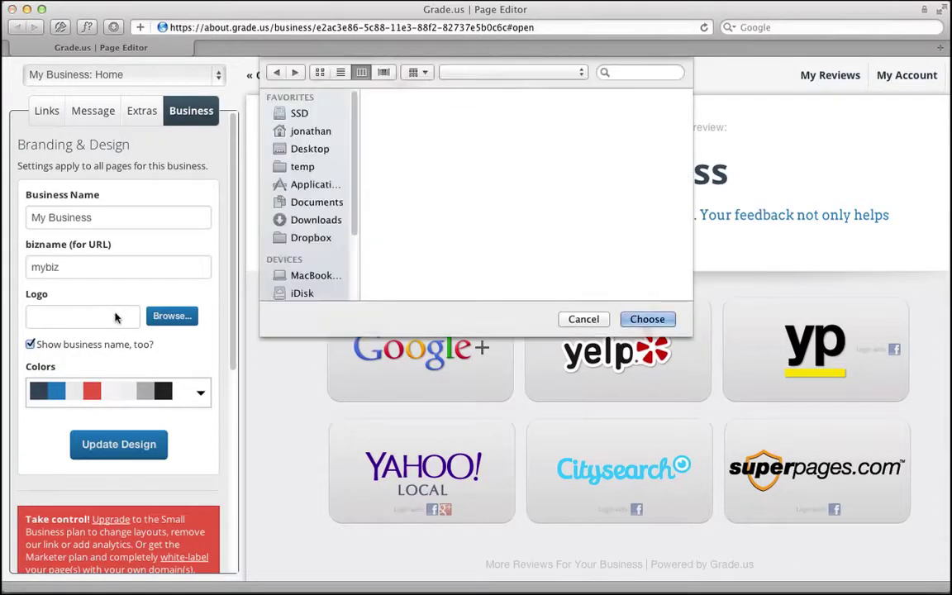
left_click(309, 149)
left_click(582, 110)
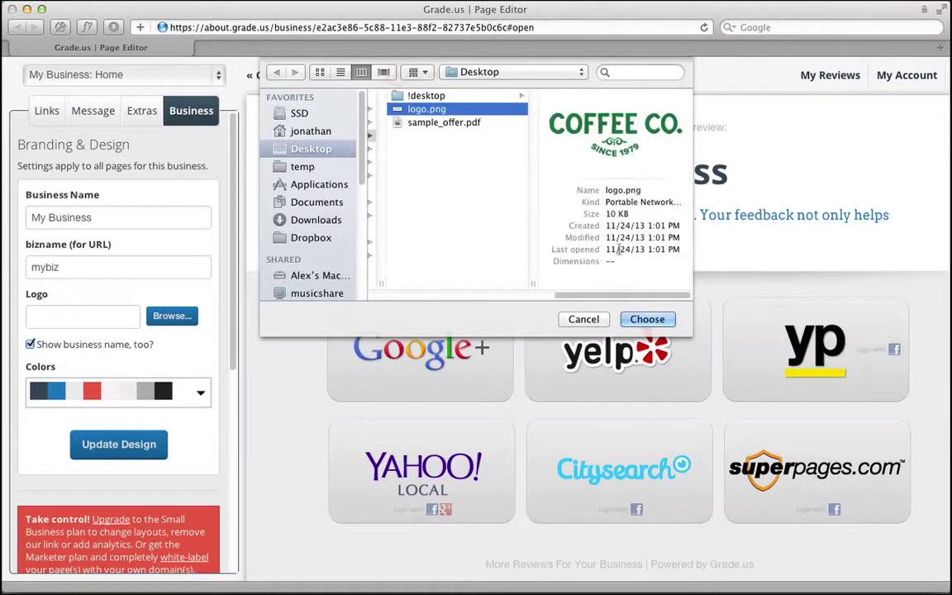
left_click(649, 318)
left_click(29, 344)
left_click(201, 393)
left_click(165, 443)
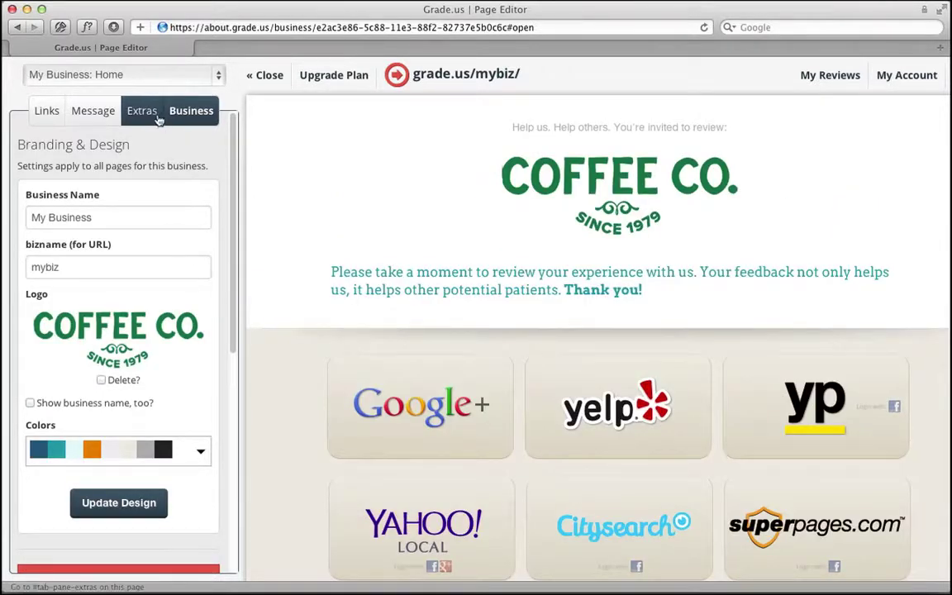
- Check the Extras sharing options, then close the SuperPages instructions and the live mybiz preview window
left_click(142, 112)
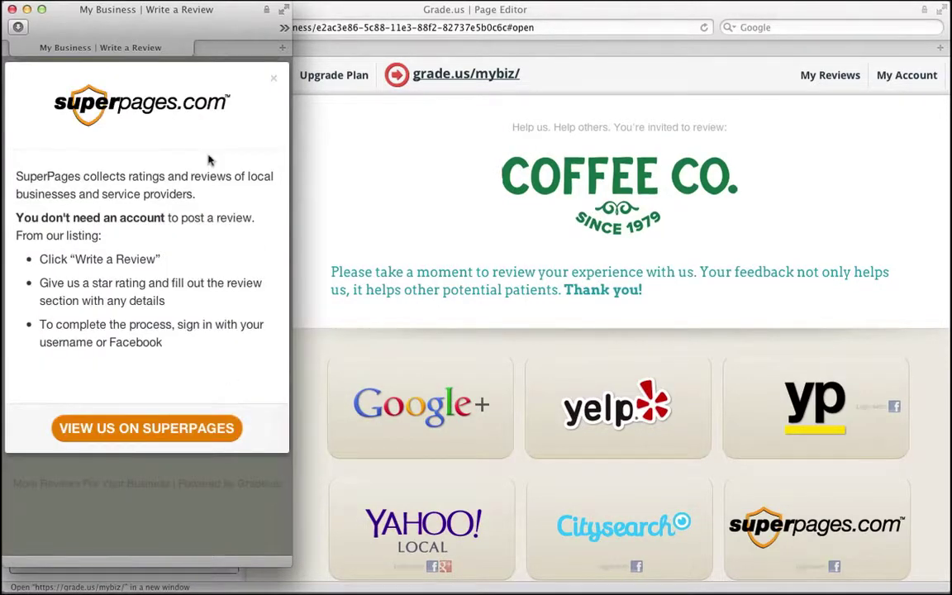
left_click(271, 83)
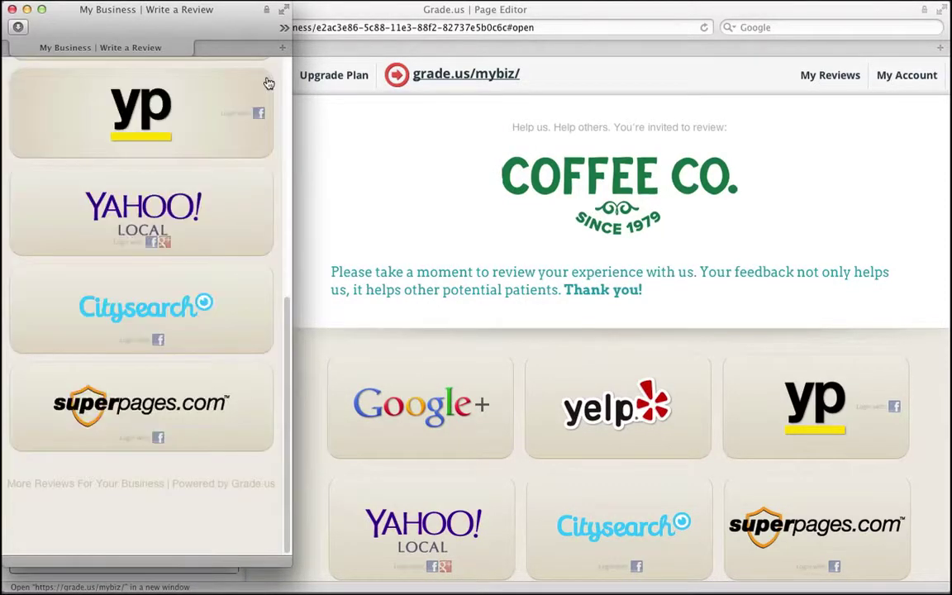
left_click(11, 9)
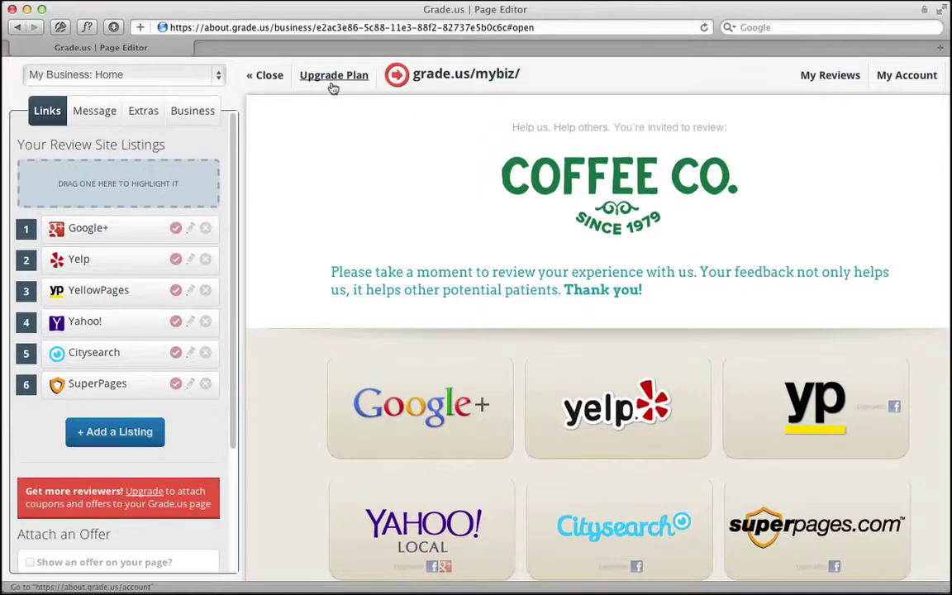
- Open Upgrade Plan and scroll through the paid plan options and billing form, then back up
left_click(333, 83)
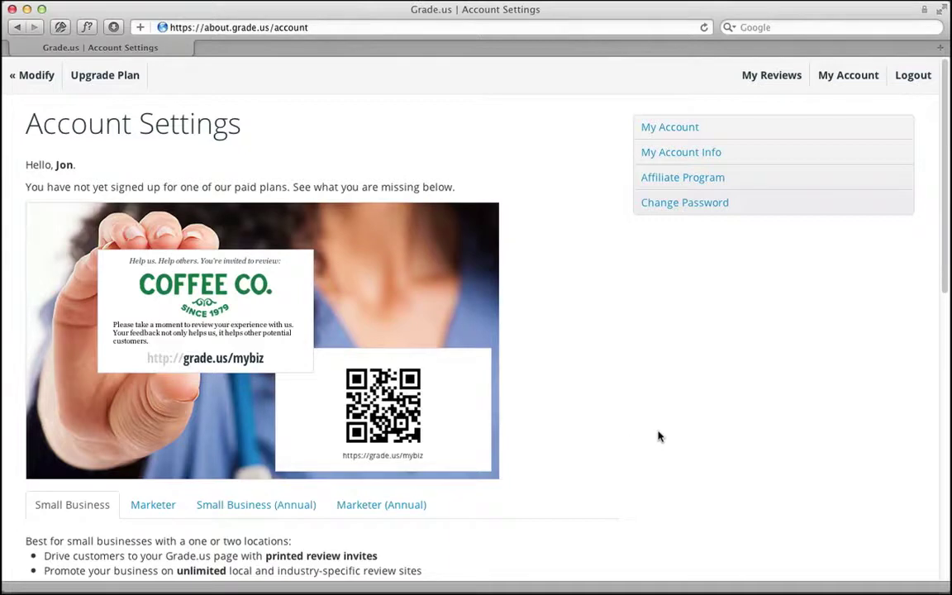
scroll(658, 421, "down", 3)
scroll(659, 421, "down", 2)
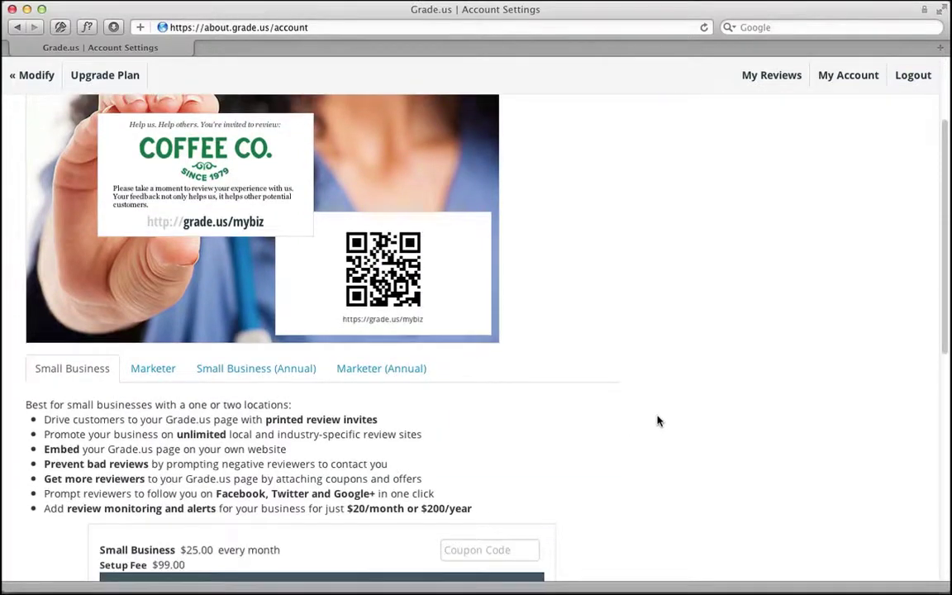
scroll(659, 421, "down", 3)
scroll(659, 422, "down", 4)
scroll(659, 422, "down", 4)
scroll(659, 421, "down", 1)
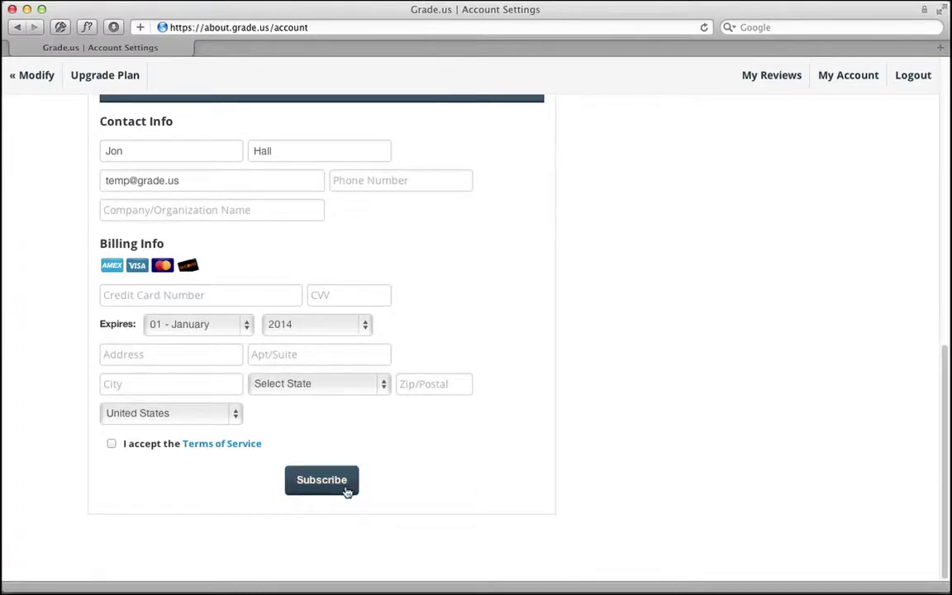
scroll(590, 484, "up", 10)
scroll(590, 484, "up", 15)
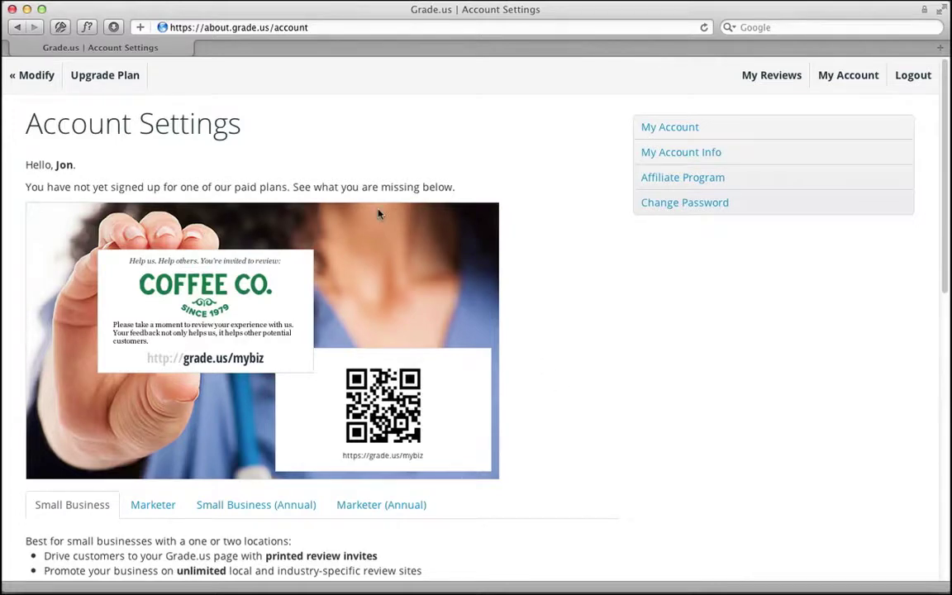
- Test the good-experience path's Yelp instructions, then follow the bad-experience path to the contact form
left_click(37, 76)
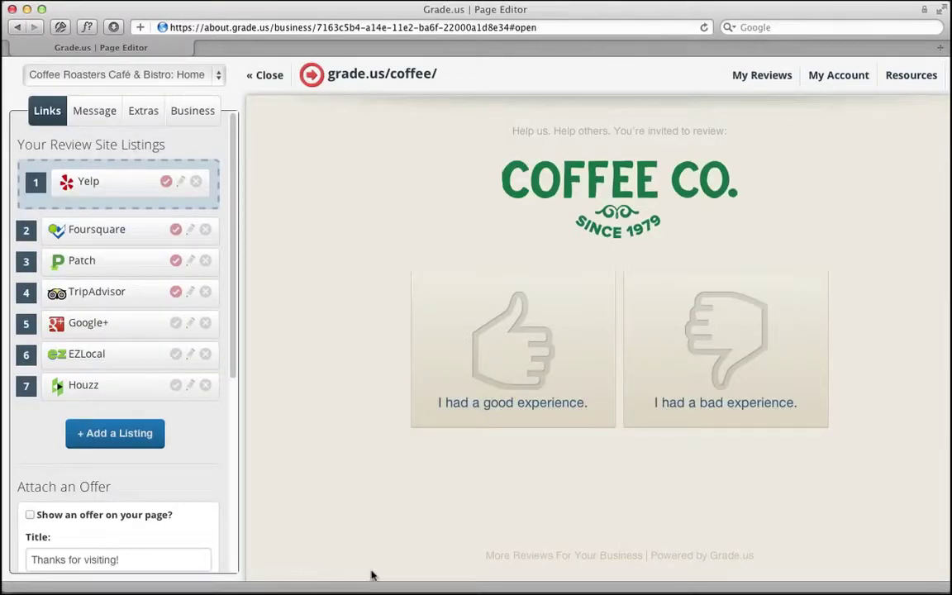
left_click(521, 384)
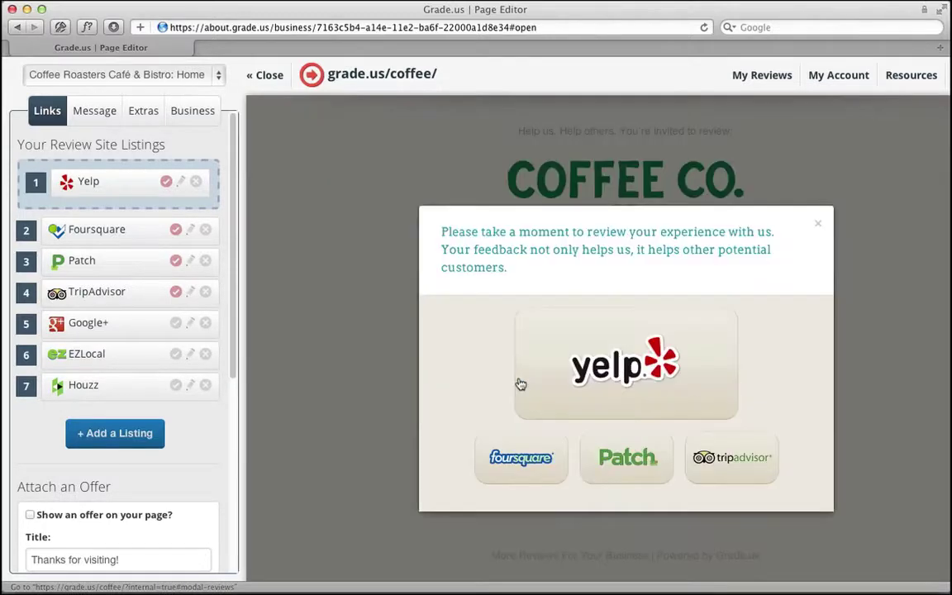
left_click(630, 374)
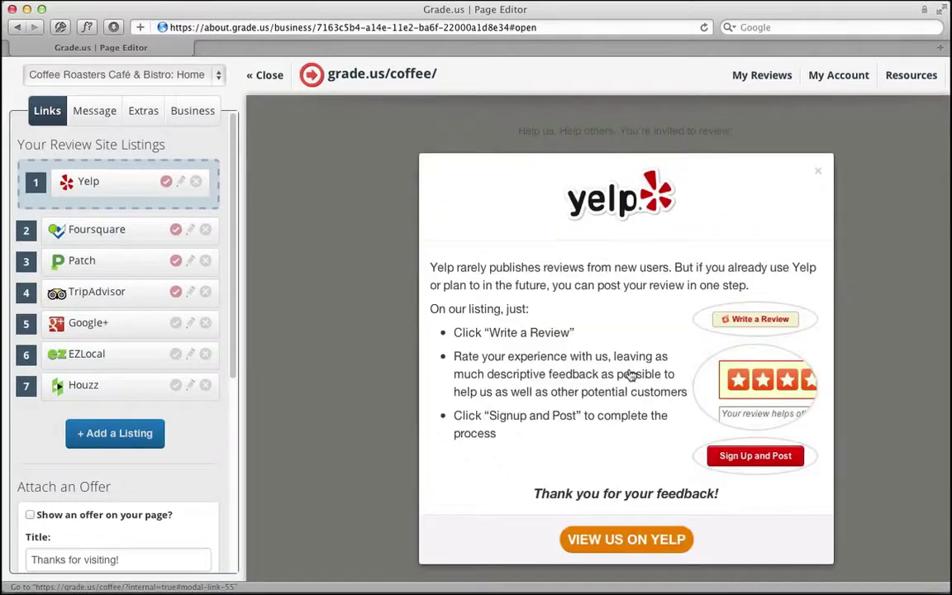
left_click(818, 172)
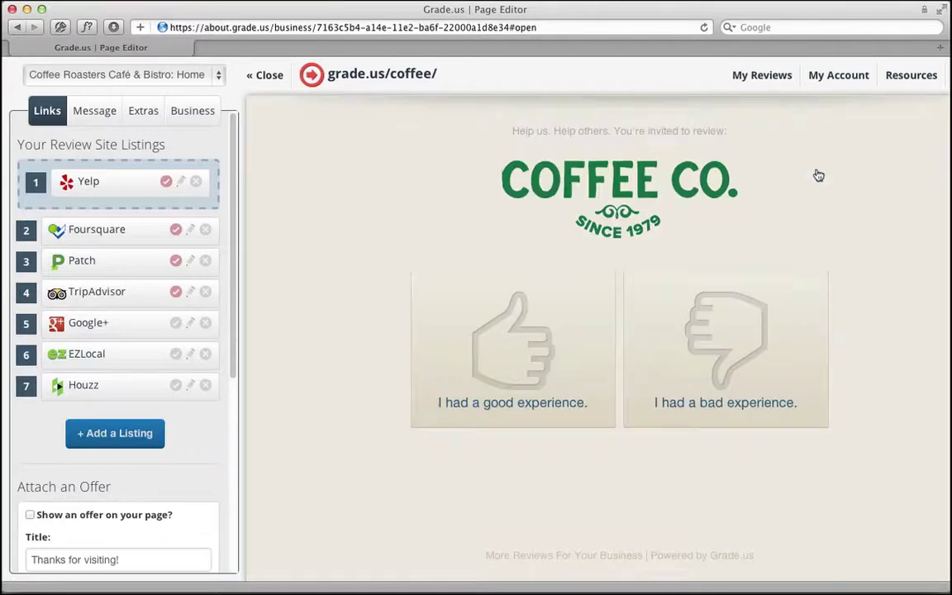
left_click(721, 369)
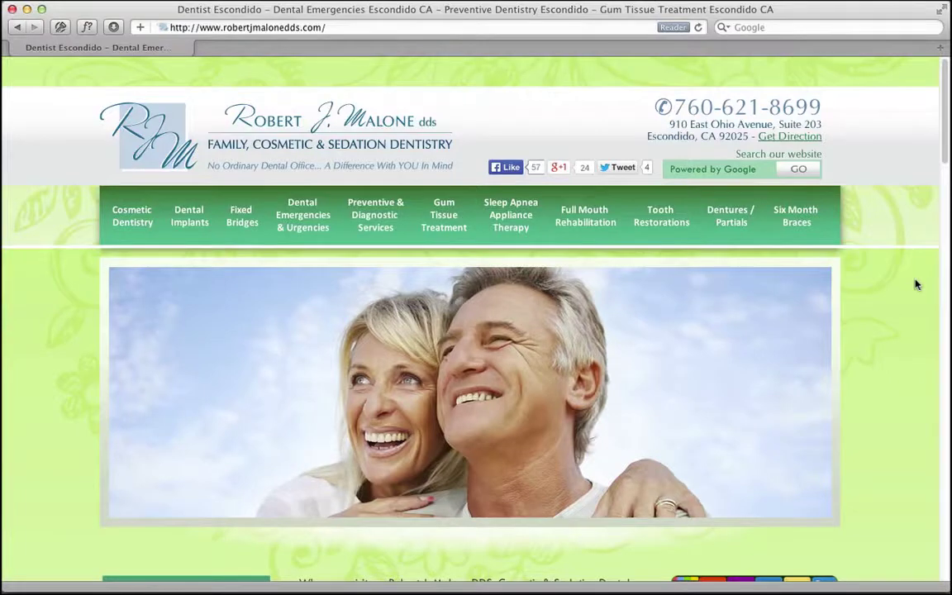
- On the Robert J. Malone DDS site, open the review widget and view the Yahoo! Local review instructions
scroll(916, 285, "down", 3)
scroll(916, 286, "down", 2)
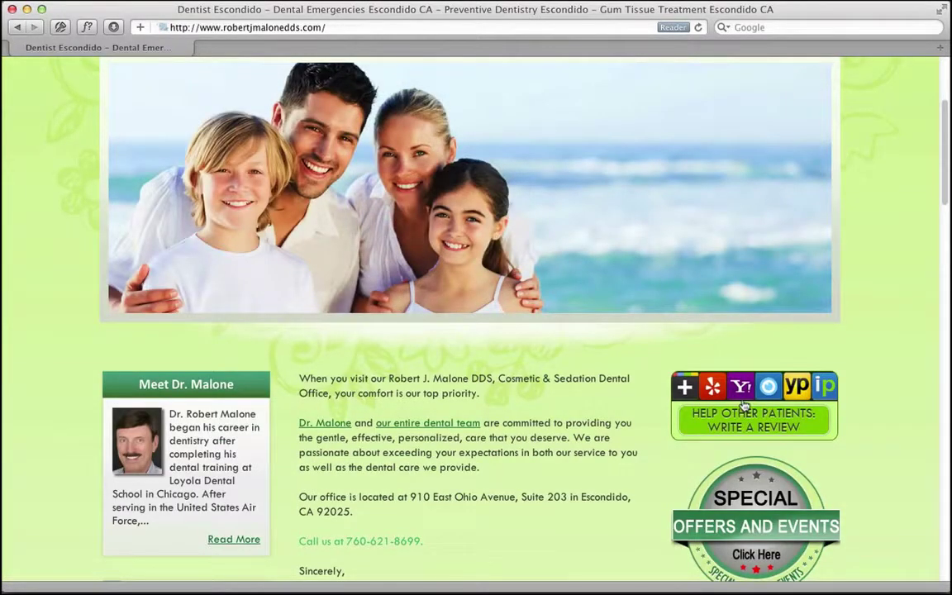
left_click(744, 404)
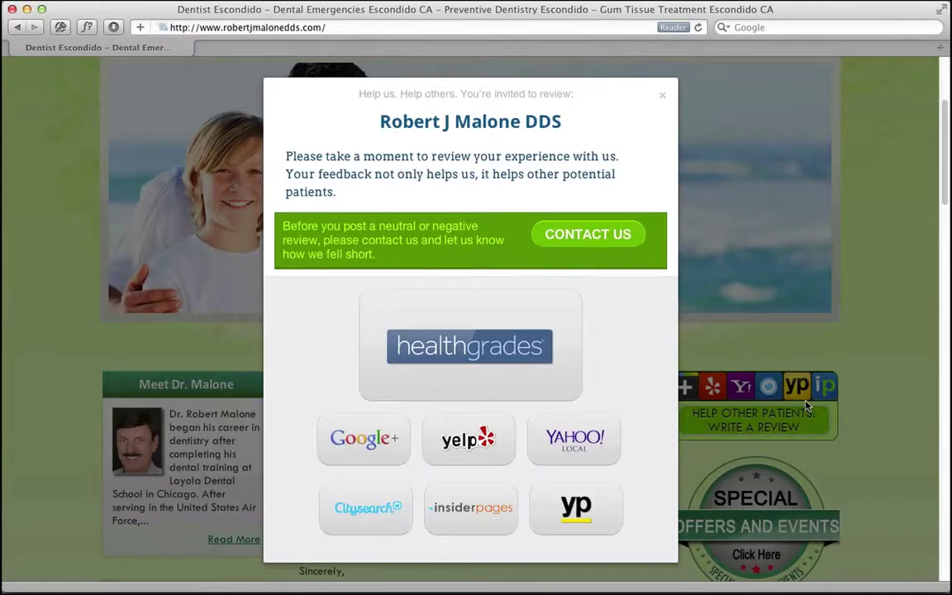
left_click(589, 444)
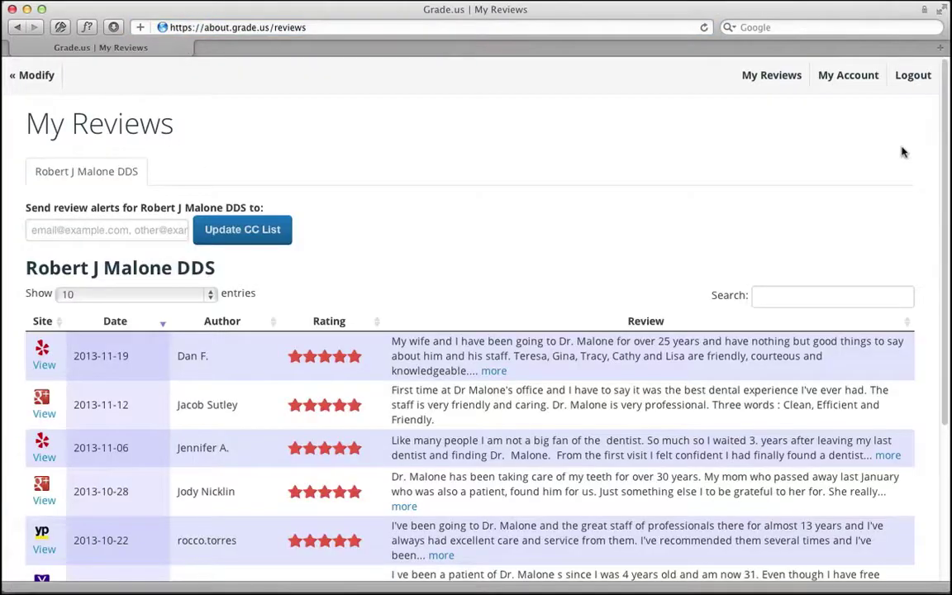
- Scroll through the 41 monitored reviews for Robert J Malone DDS
scroll(909, 153, "down", 5)
scroll(915, 154, "down", 2)
scroll(913, 157, "down", 1)
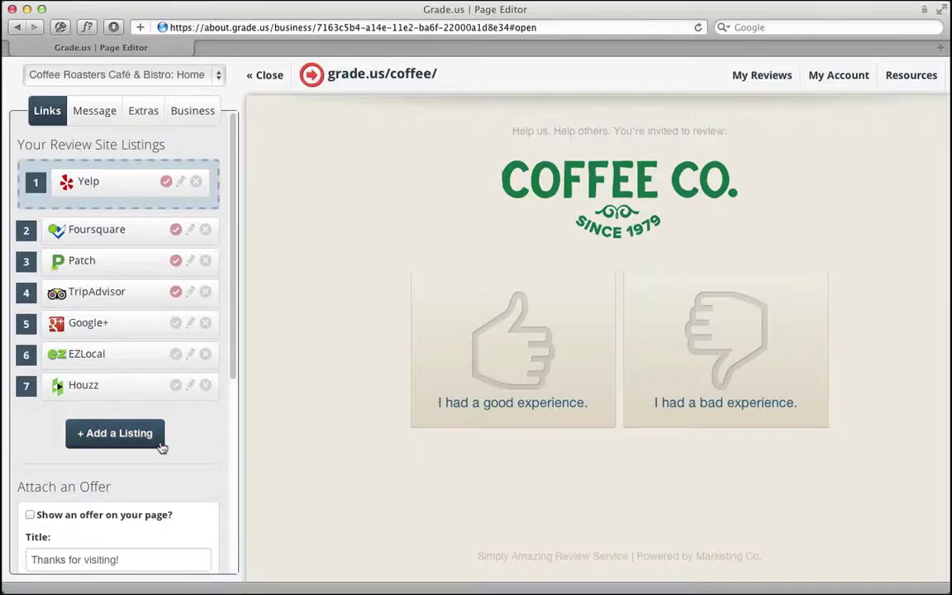
left_click(153, 435)
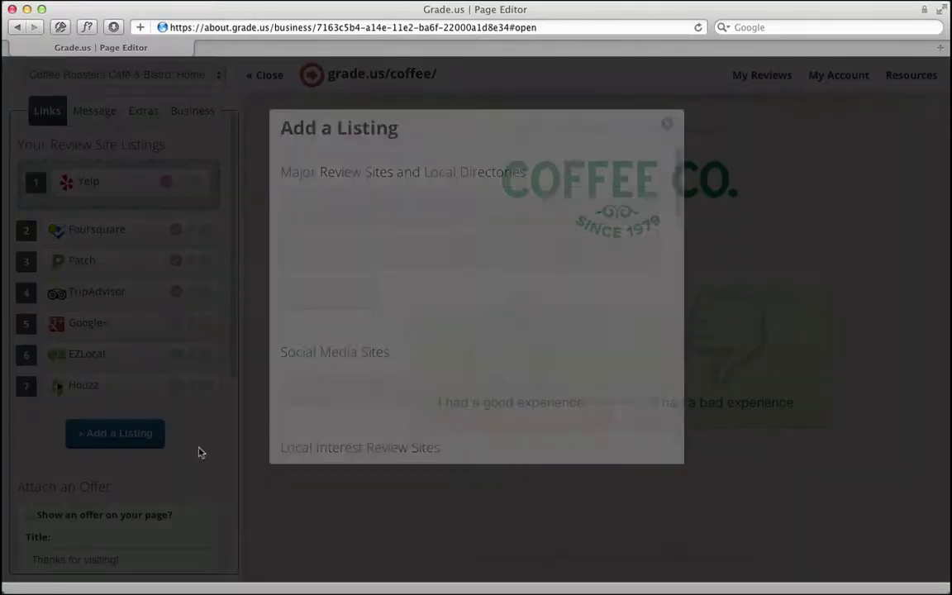
scroll(628, 294, "down", 2)
scroll(644, 299, "down", 1)
scroll(650, 300, "down", 1)
scroll(650, 301, "down", 1)
scroll(651, 301, "down", 1)
scroll(650, 300, "down", 2)
scroll(651, 301, "down", 2)
scroll(652, 303, "down", 1)
scroll(650, 300, "down", 2)
scroll(651, 300, "down", 2)
scroll(620, 322, "down", 1)
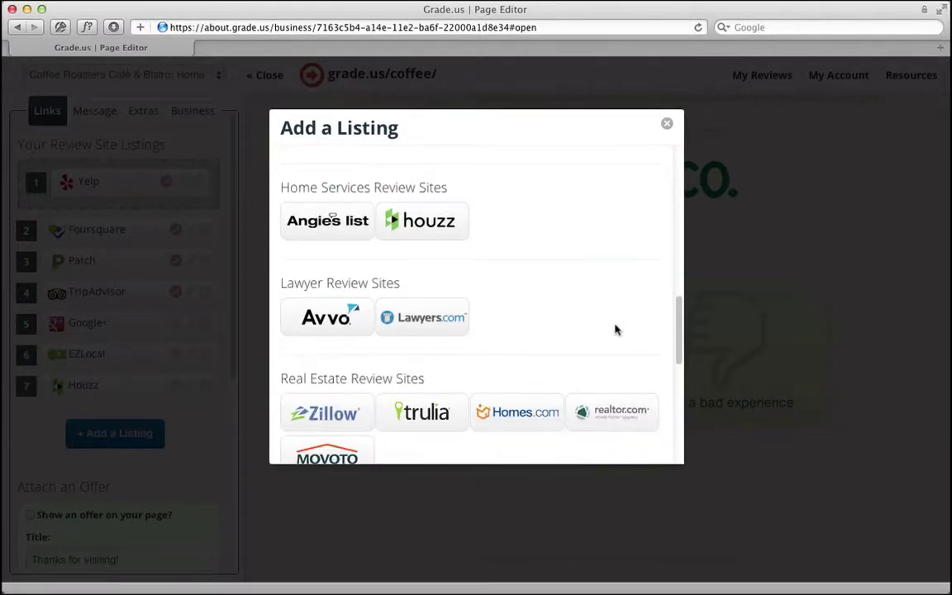
left_click(331, 331)
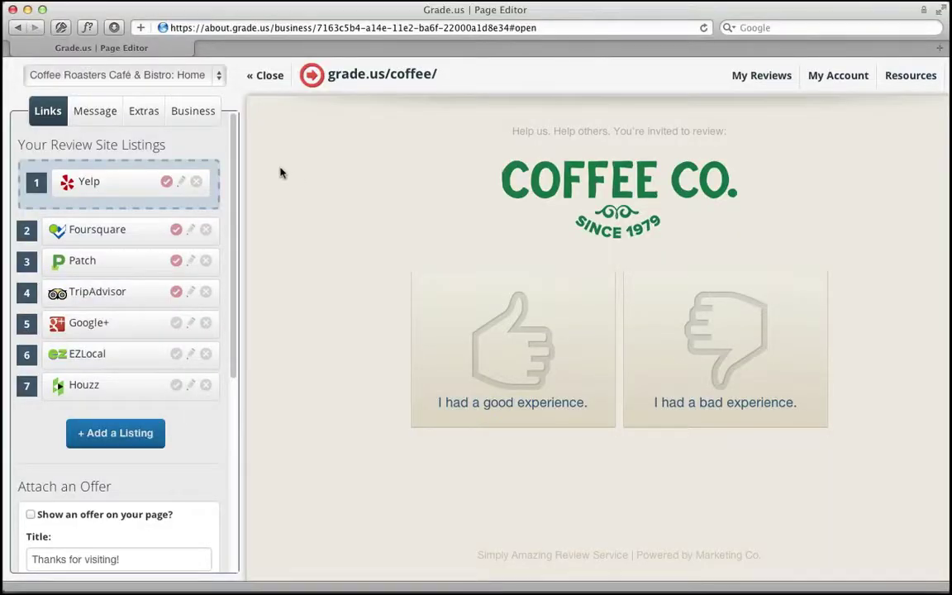
- Browse the full list of businesses in the account's business selector, then close it
left_click(182, 76)
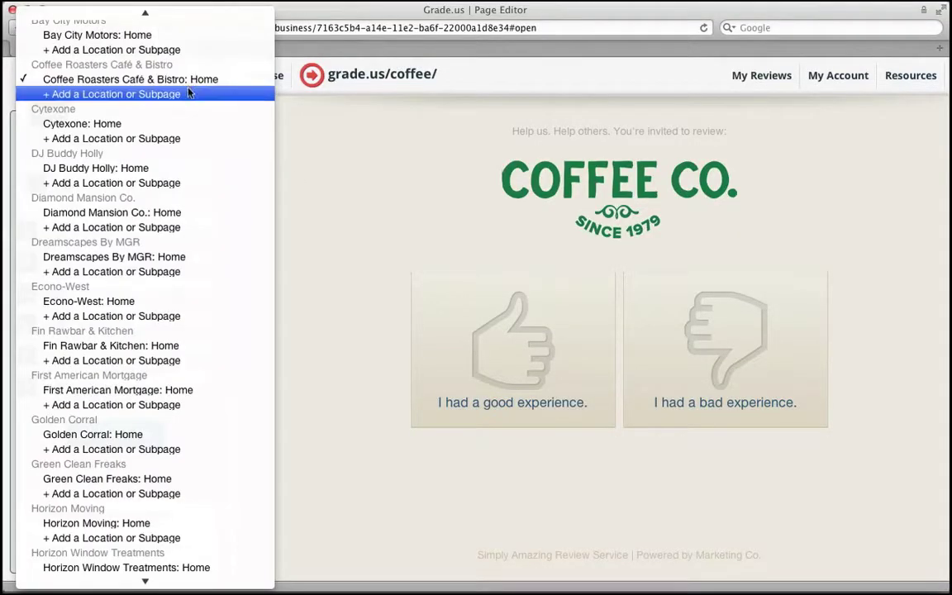
scroll(190, 93, "down", 2)
scroll(190, 127, "down", 1)
scroll(193, 180, "down", 4)
scroll(197, 190, "down", 3)
scroll(196, 190, "down", 1)
scroll(197, 190, "down", 2)
scroll(197, 190, "down", 2)
scroll(200, 192, "down", 2)
left_click(369, 385)
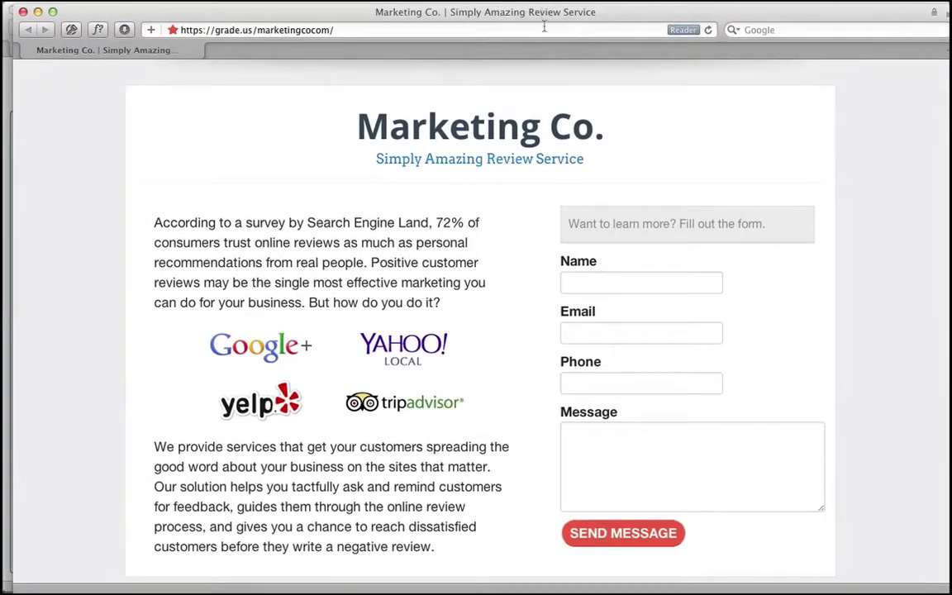
scroll(521, 203, "down", 2)
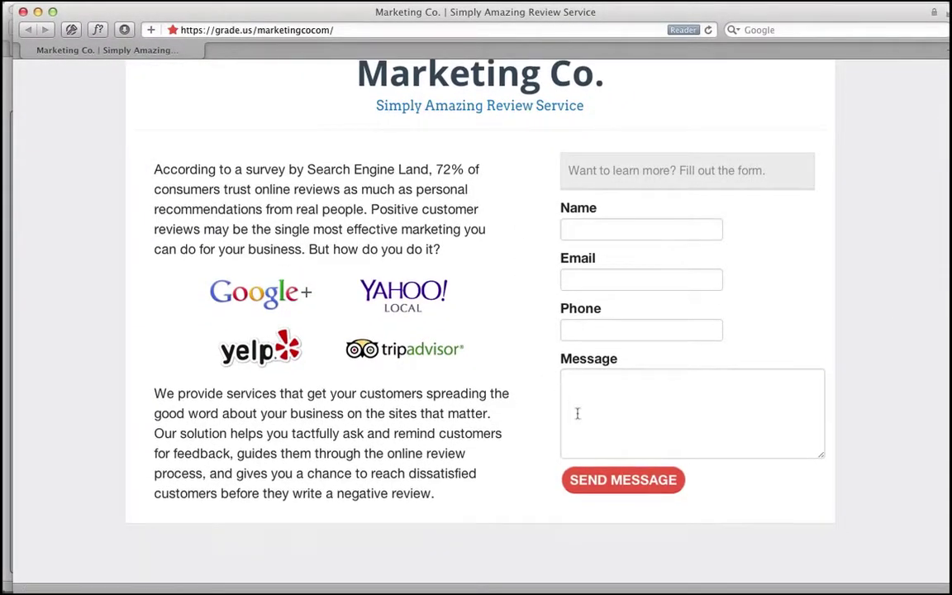